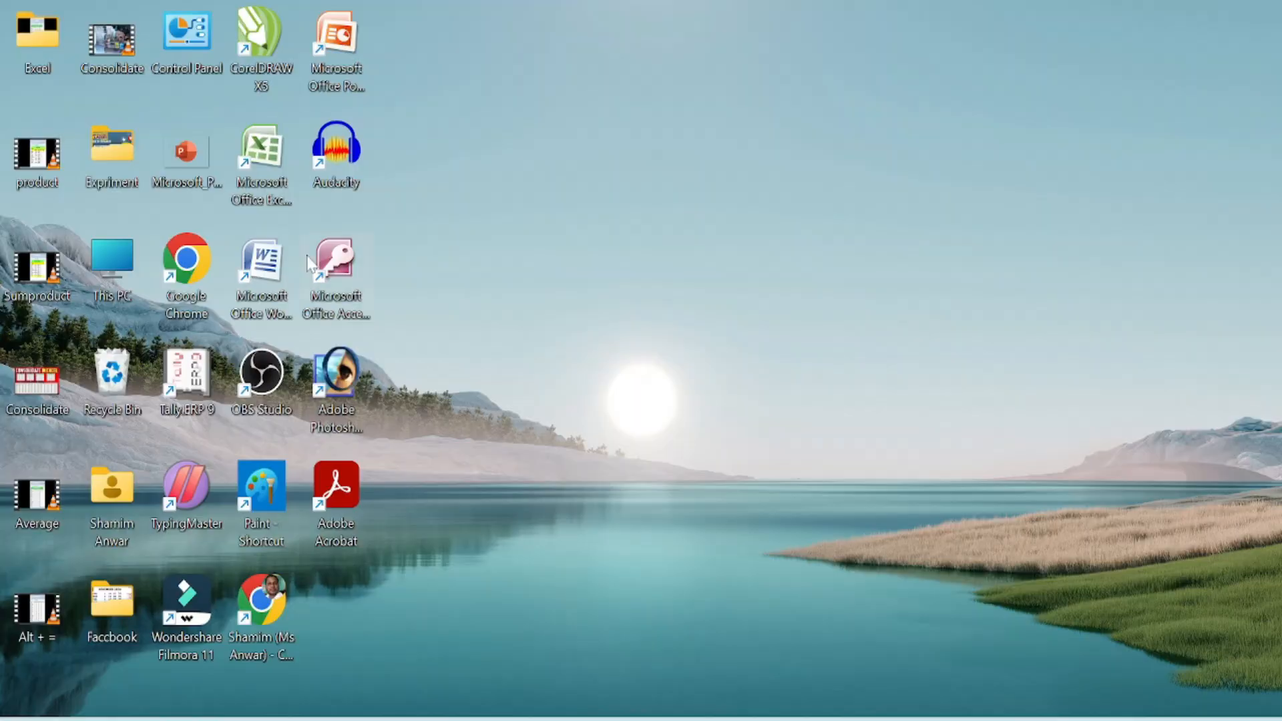
# In Microsoft Excel, run Goal Seek to bring the percentage in B15 to 65 by changing the Math mark in B9, and keep the solution
pyautogui.doubleClick(262, 160)
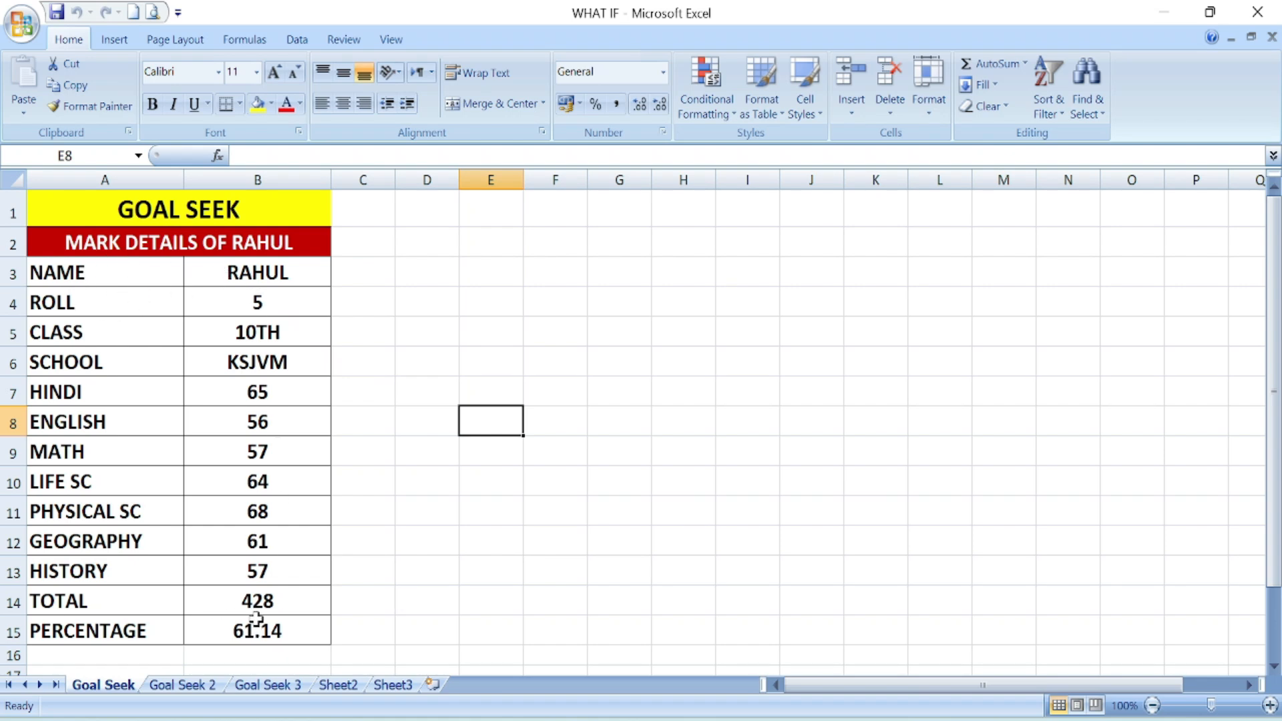
pyautogui.click(279, 634)
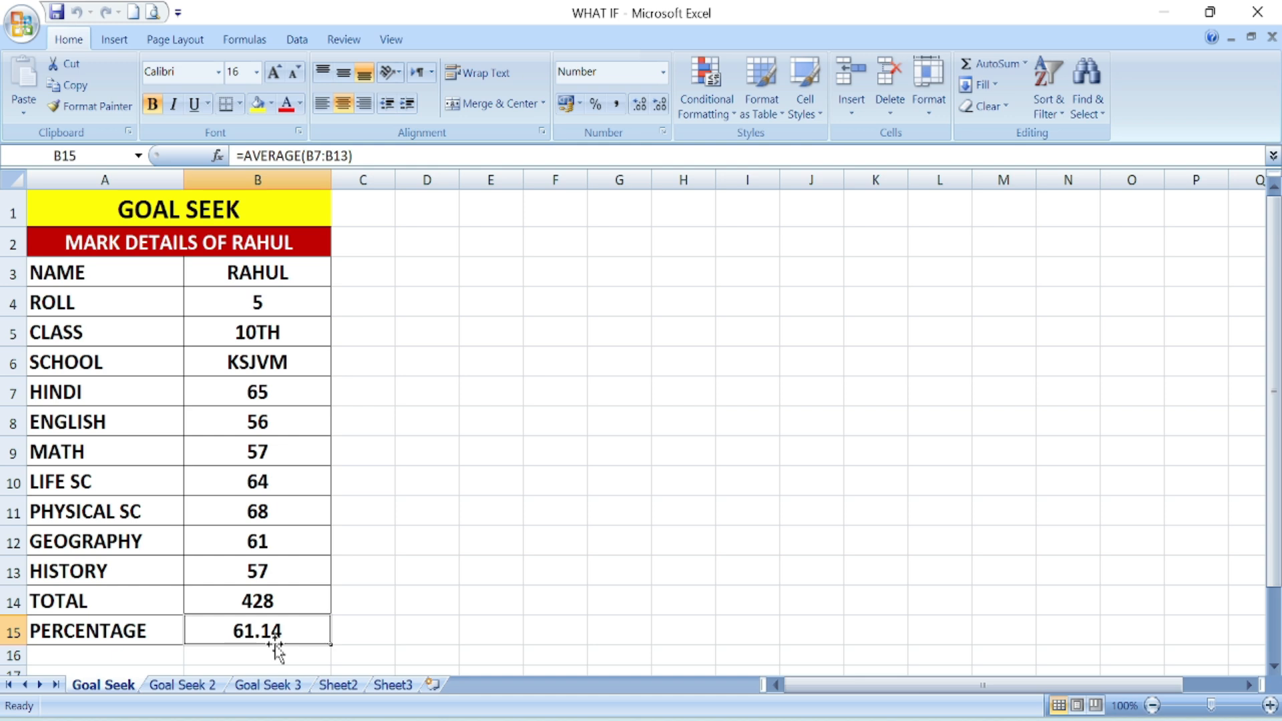
pyautogui.click(296, 41)
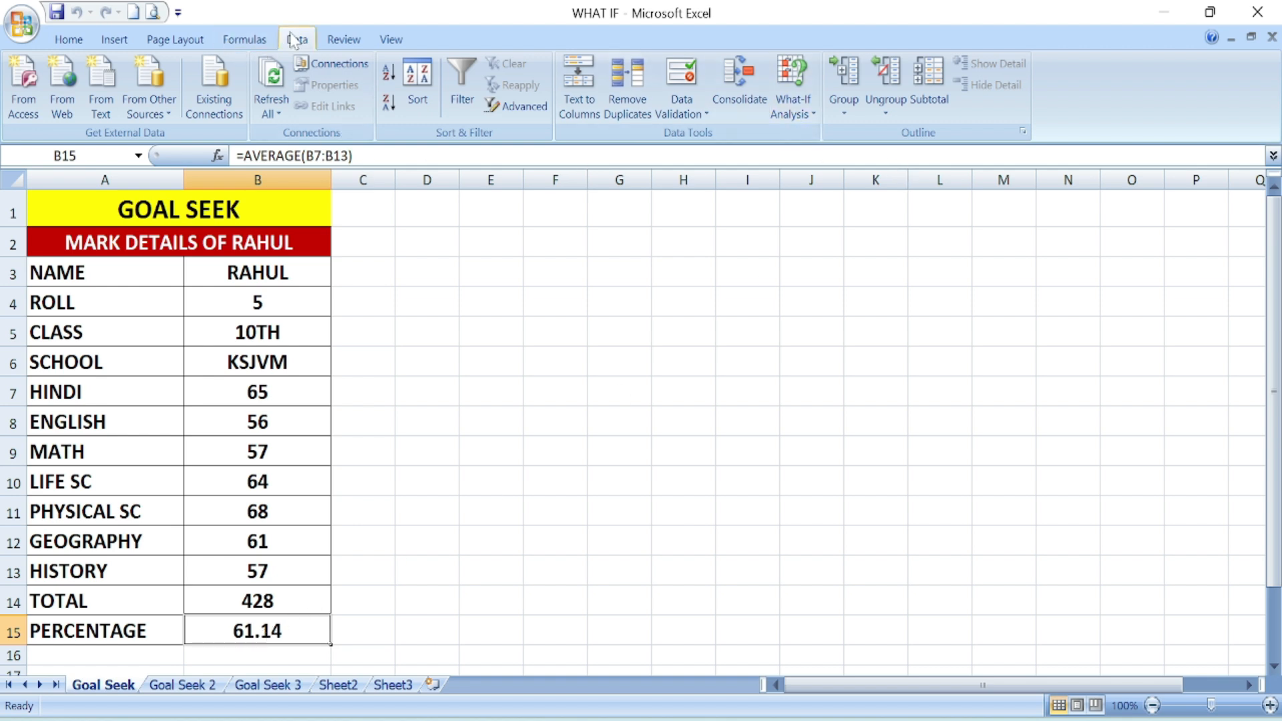
pyautogui.click(794, 120)
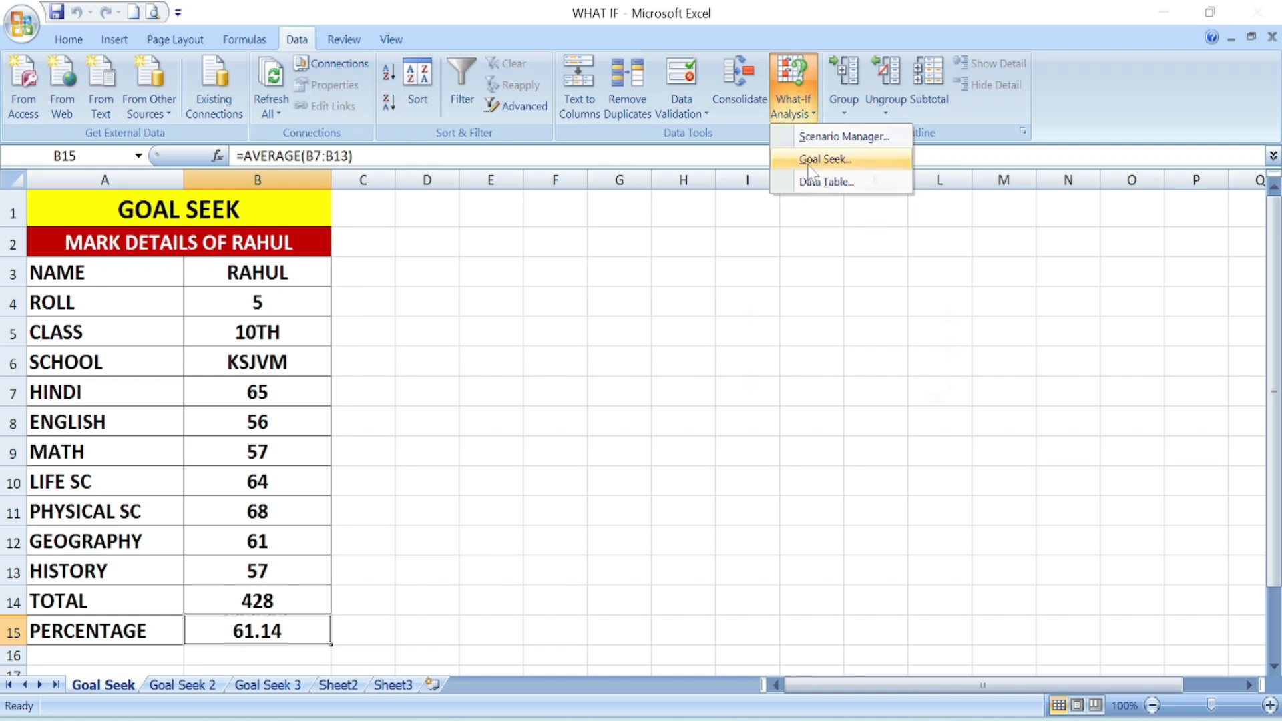
pyautogui.click(825, 159)
pyautogui.moveTo(841, 258); pyautogui.dragTo(568, 255)
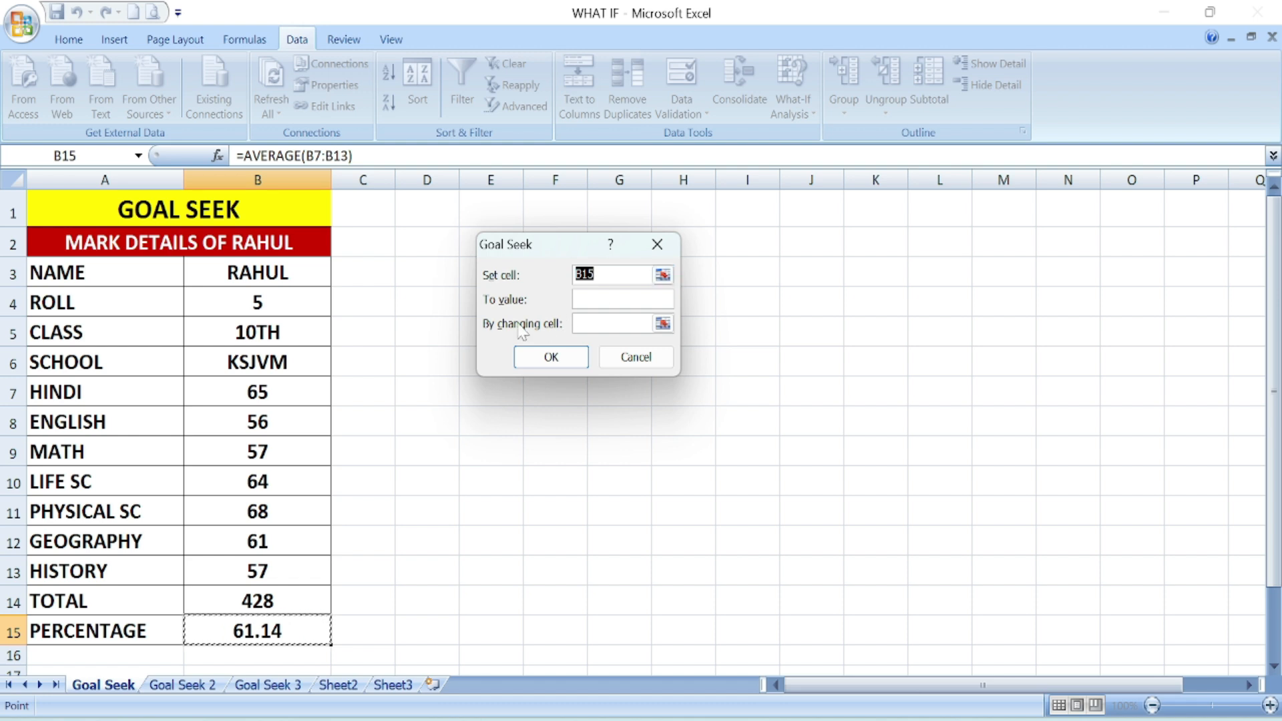
pyautogui.click(589, 302)
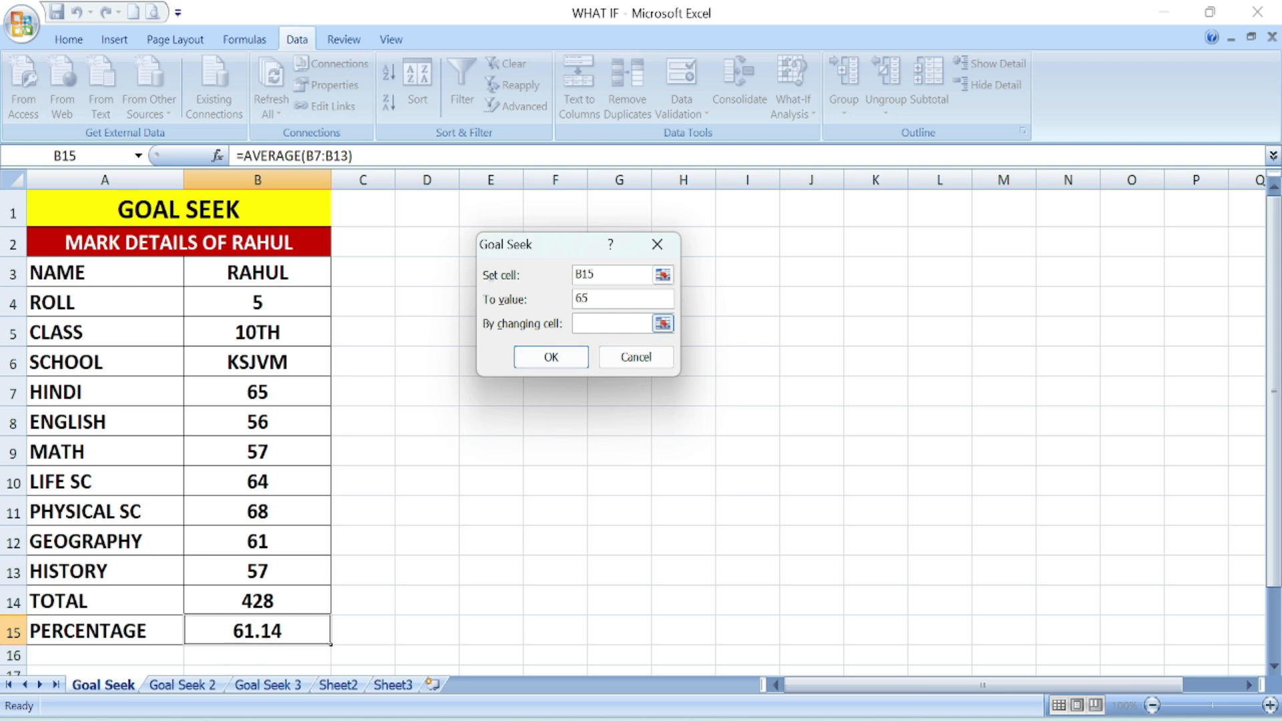
pyautogui.click(661, 324)
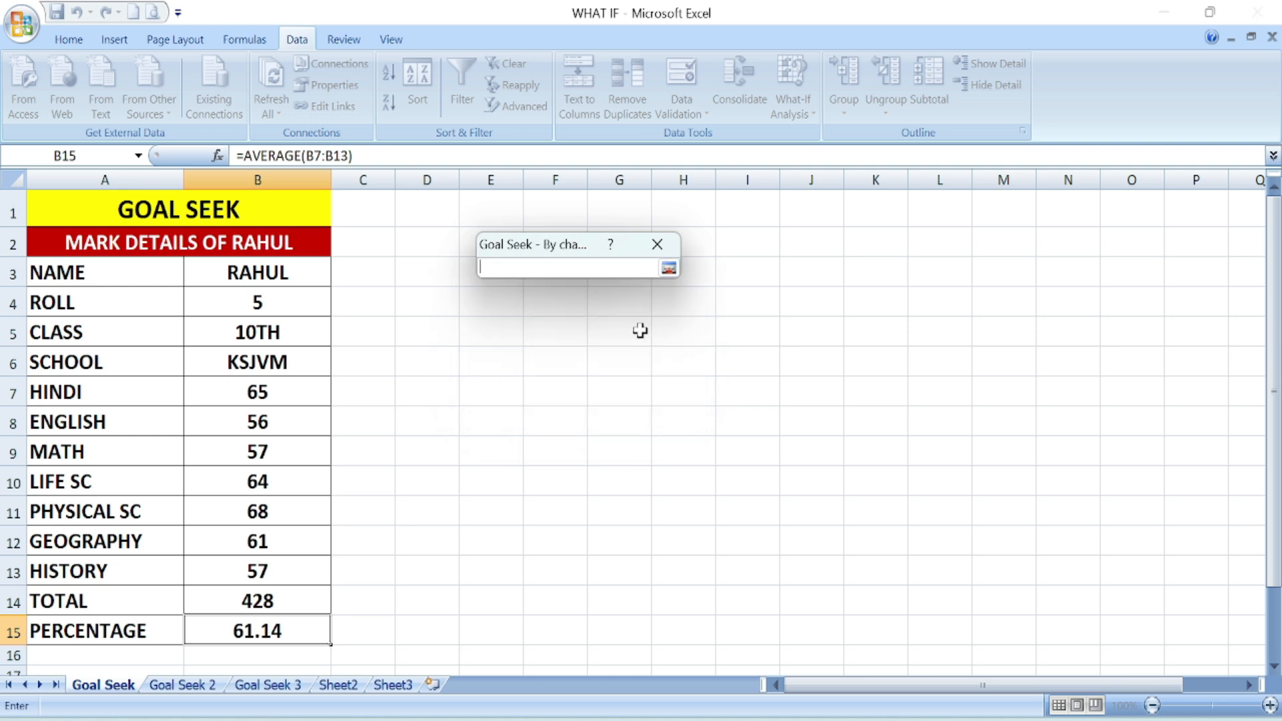
pyautogui.click(264, 449)
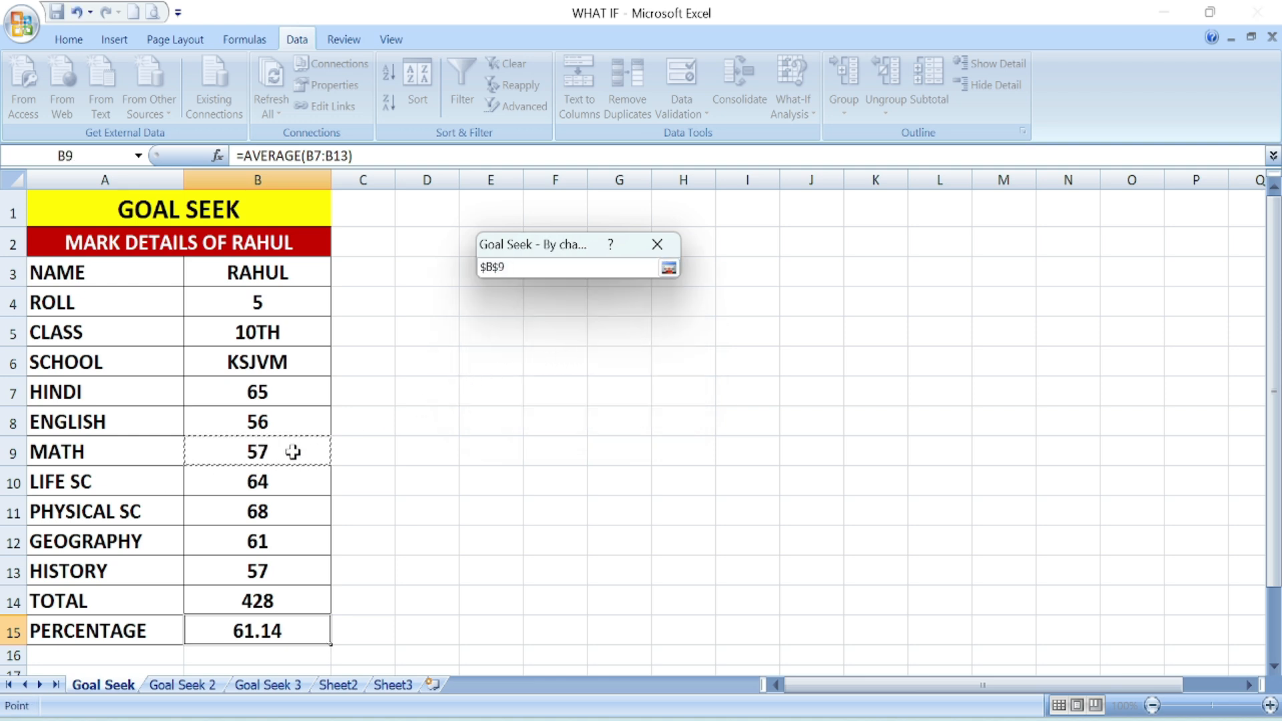
pyautogui.click(666, 273)
pyautogui.click(552, 358)
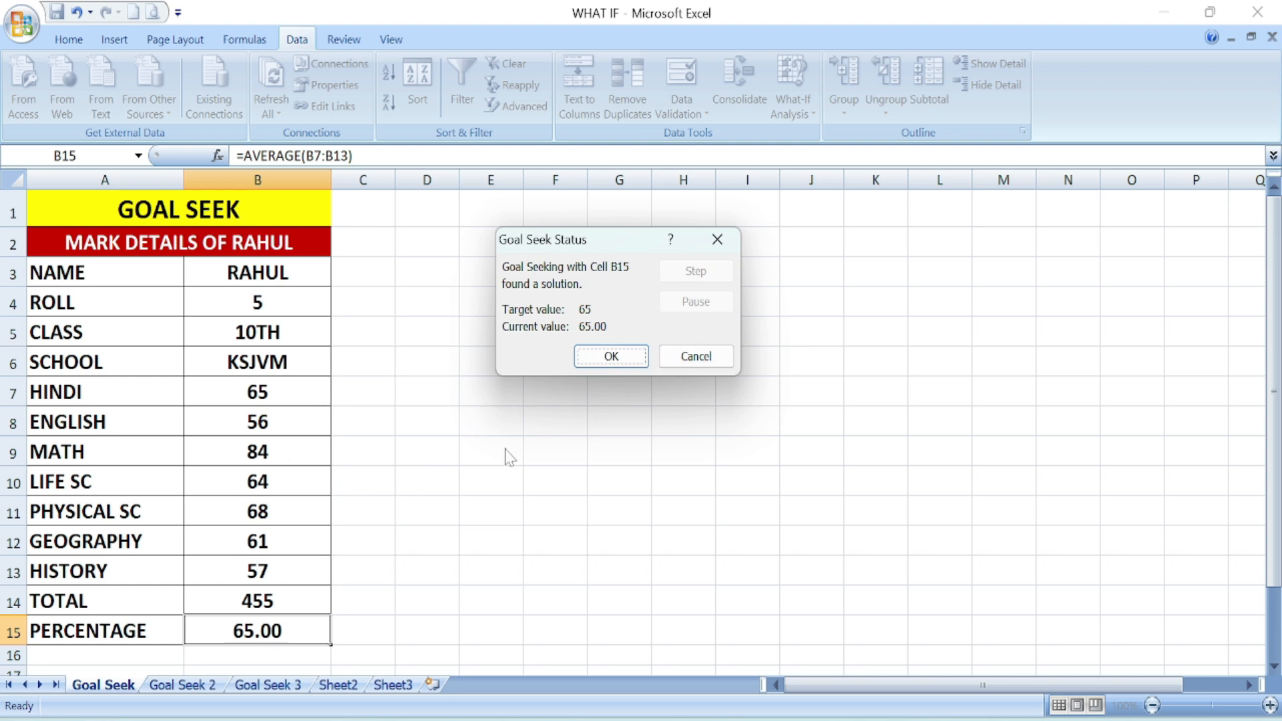
pyautogui.click(611, 357)
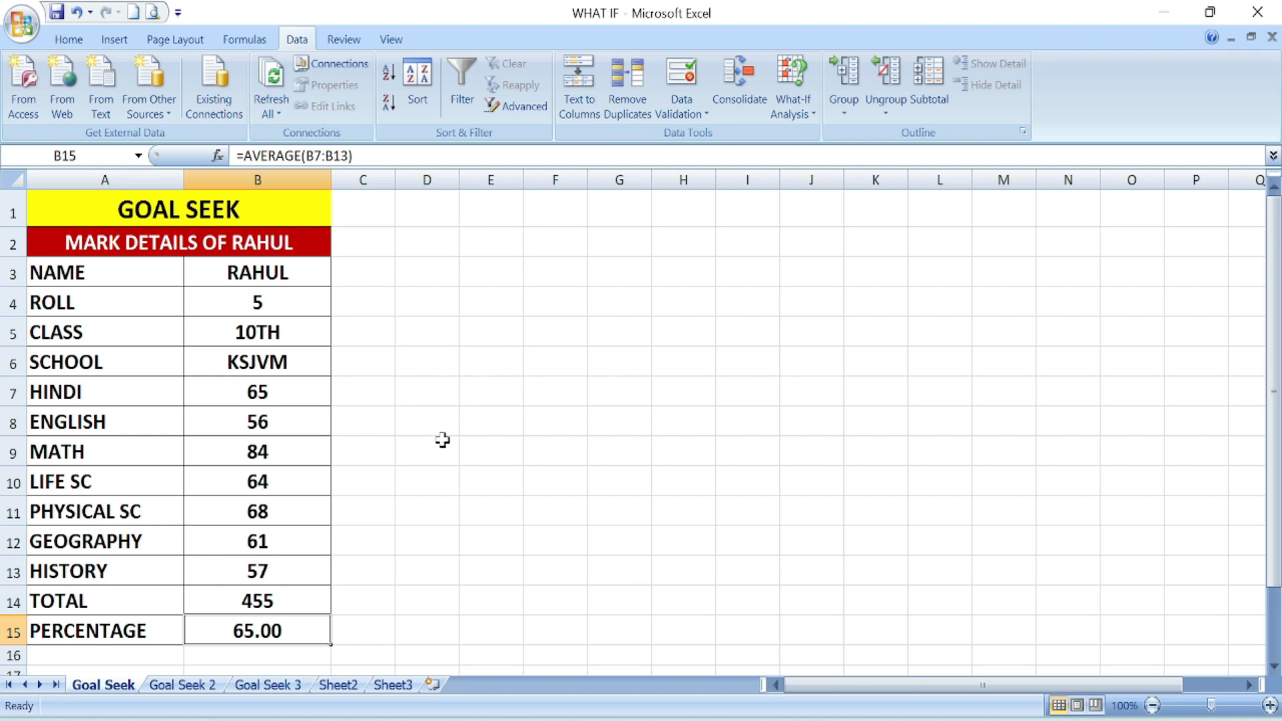
# Switch to the Goal Seek 2 sheet with the Keyboard table in view and select cell B11
pyautogui.click(184, 689)
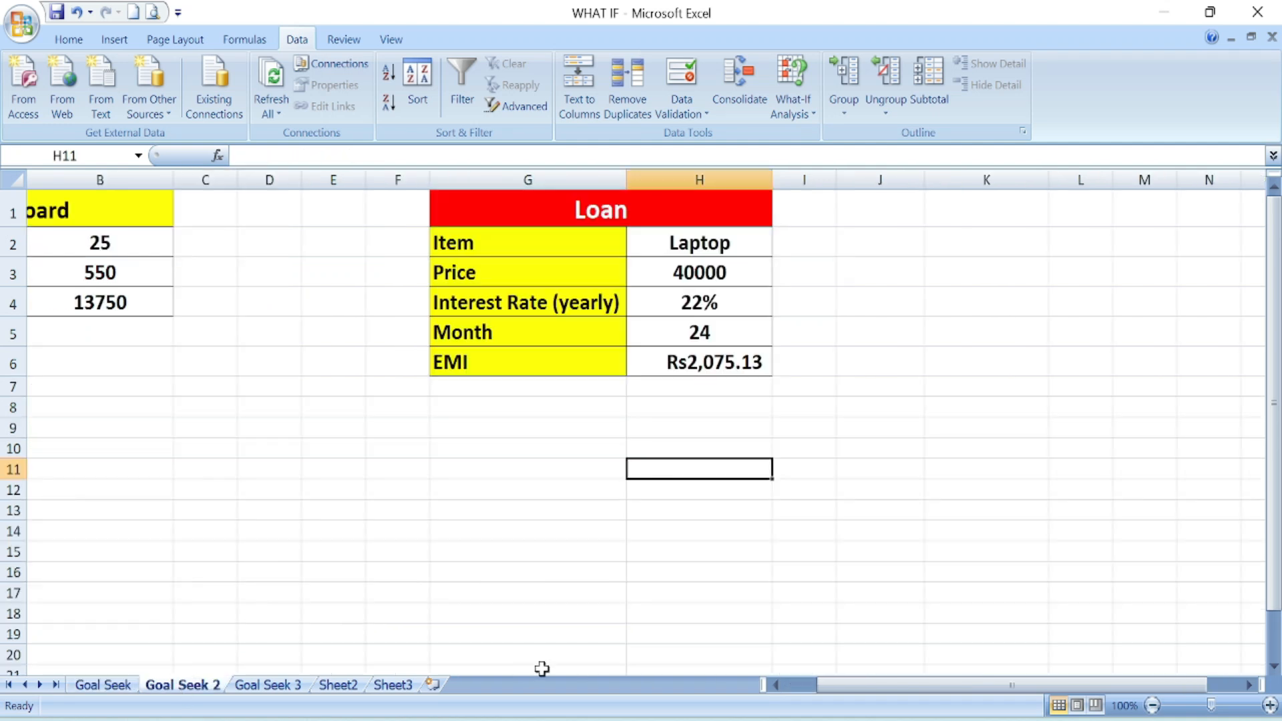
pyautogui.moveTo(868, 684); pyautogui.dragTo(828, 684)
pyautogui.click(234, 464)
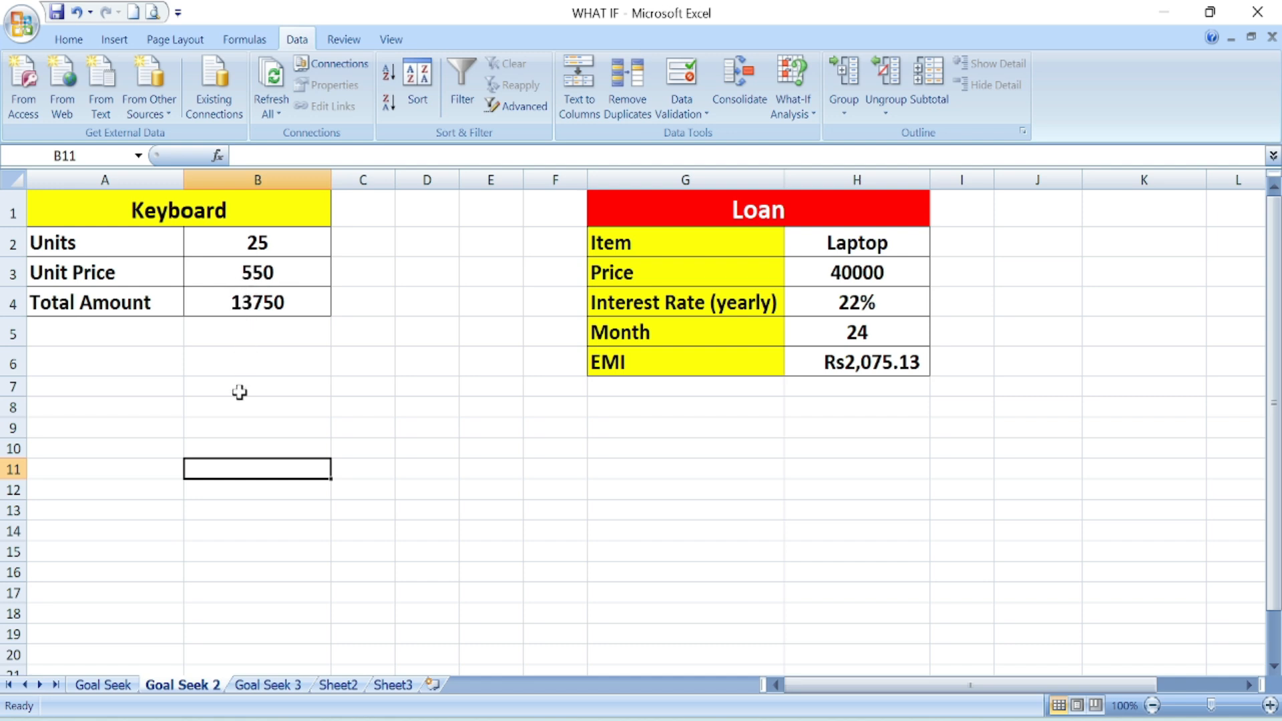
# Try Goal Seek on the keyboard Total Amount in B4 with target 10000 by changing Units in B2, and discard the solution
pyautogui.click(258, 309)
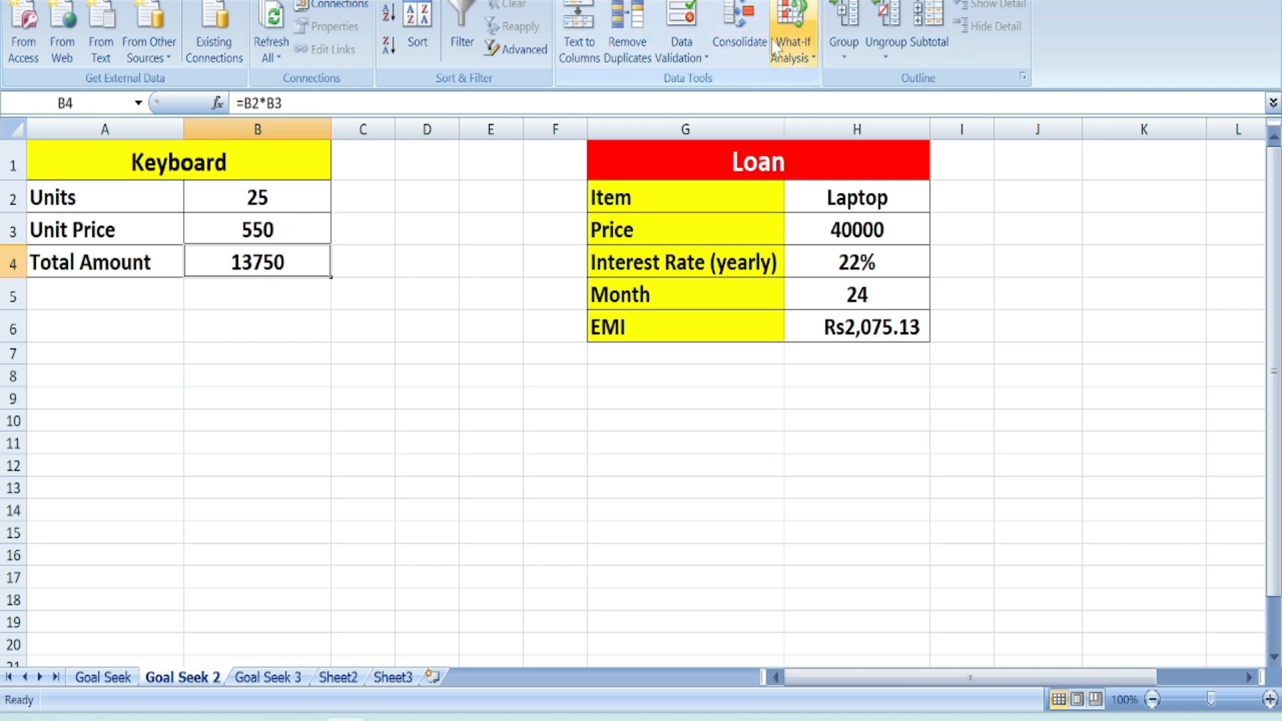
pyautogui.click(792, 30)
pyautogui.click(824, 106)
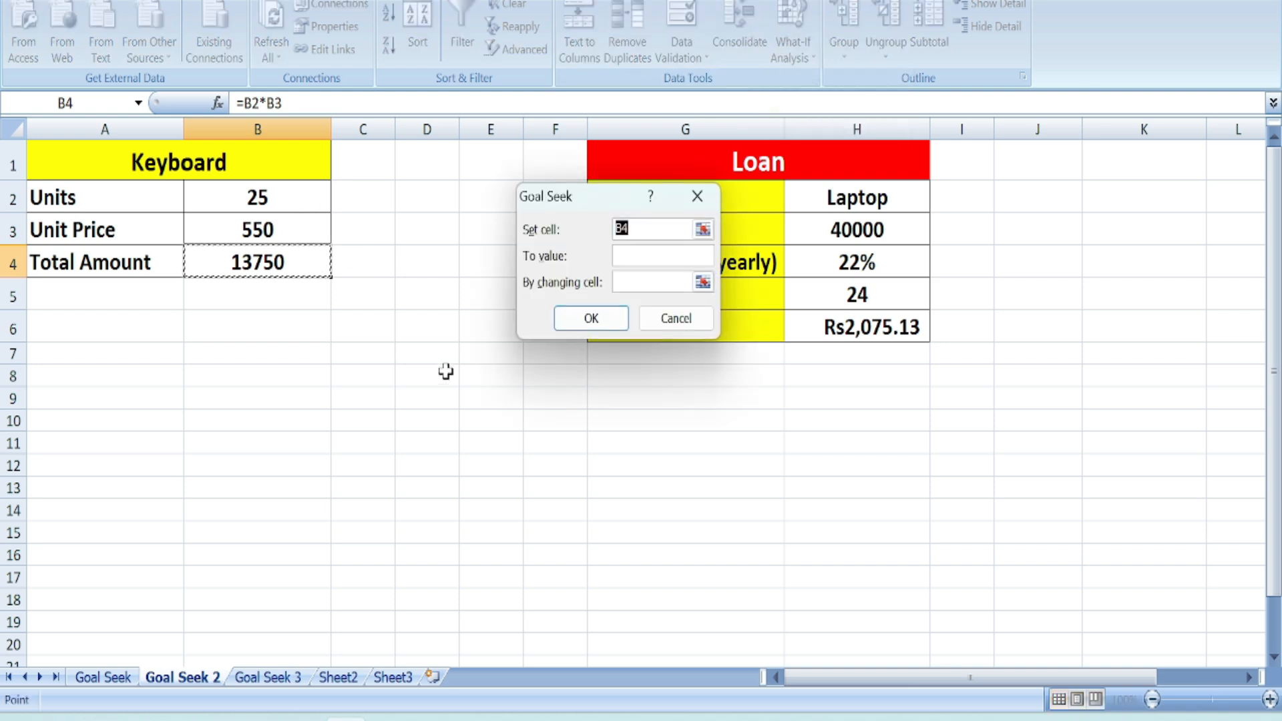
pyautogui.moveTo(638, 196); pyautogui.dragTo(514, 283)
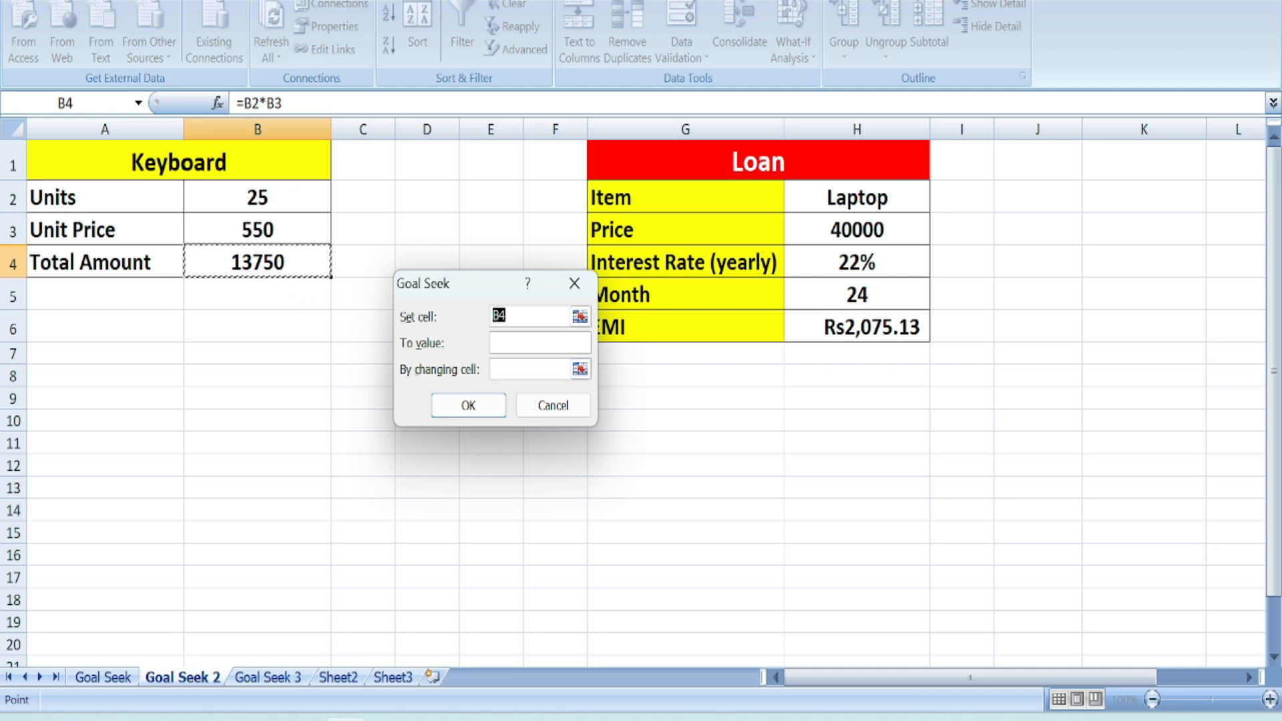
pyautogui.click(511, 345)
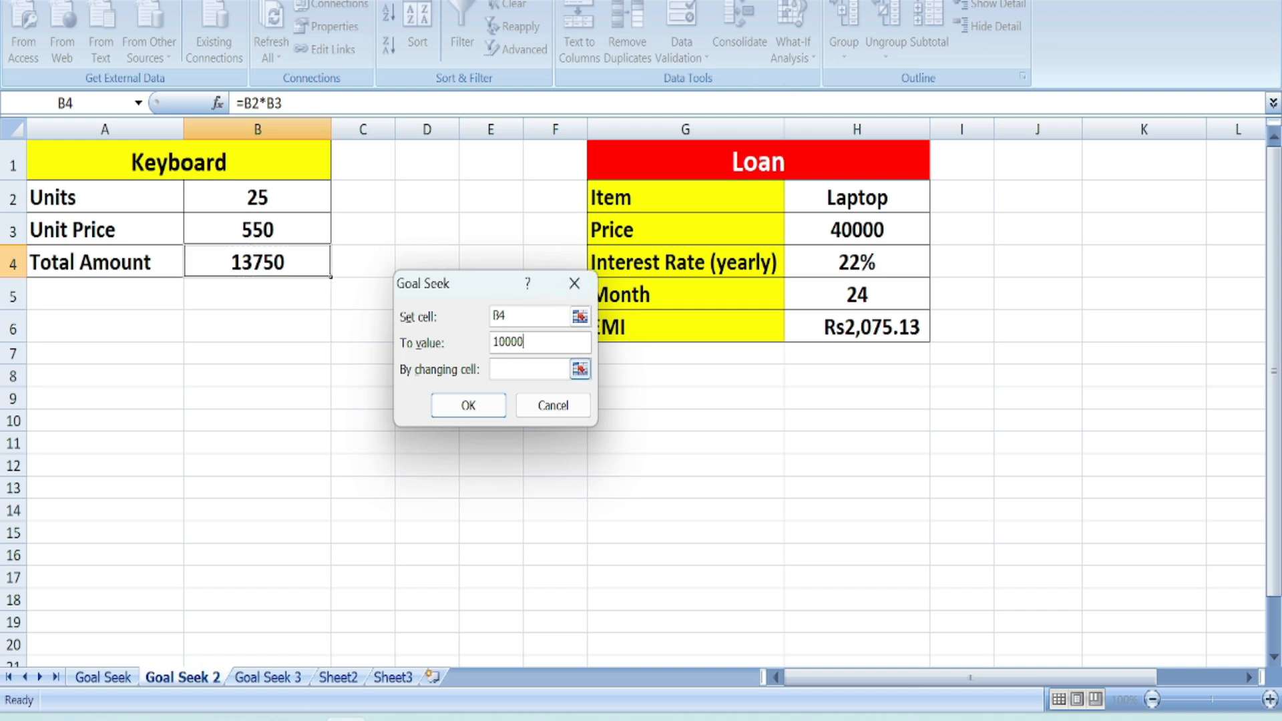
pyautogui.click(579, 370)
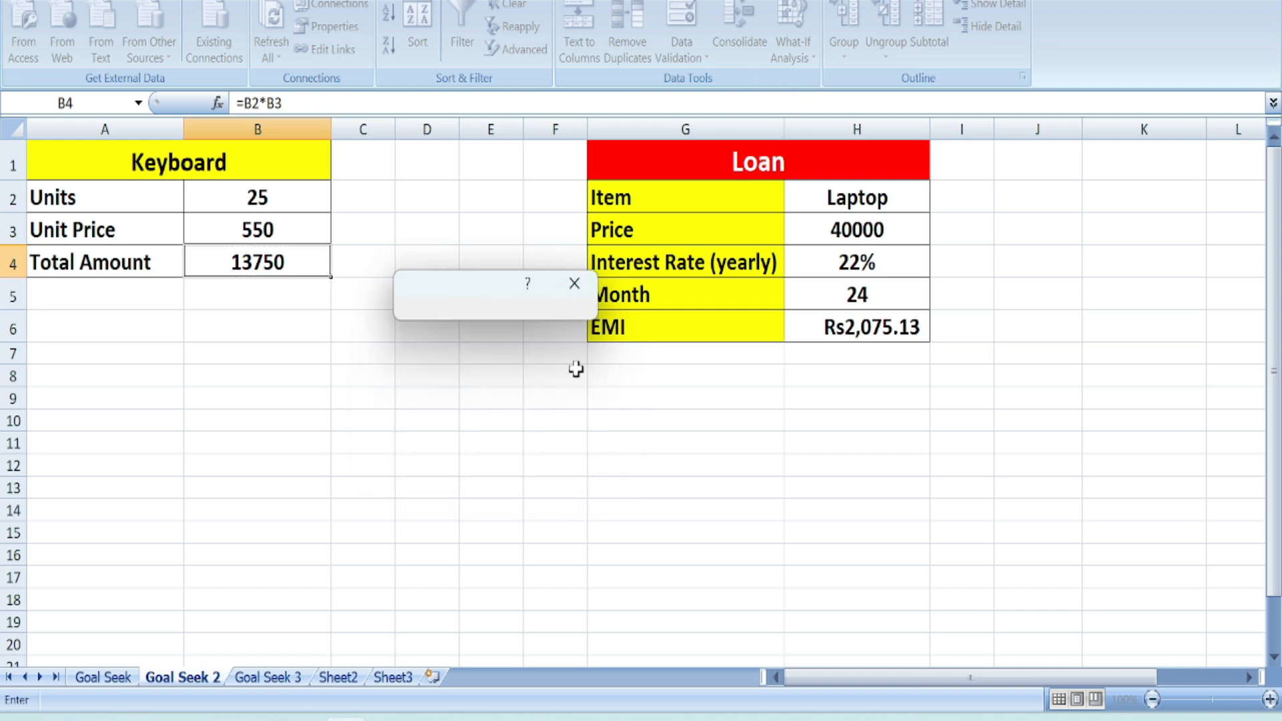
pyautogui.click(257, 196)
pyautogui.click(585, 309)
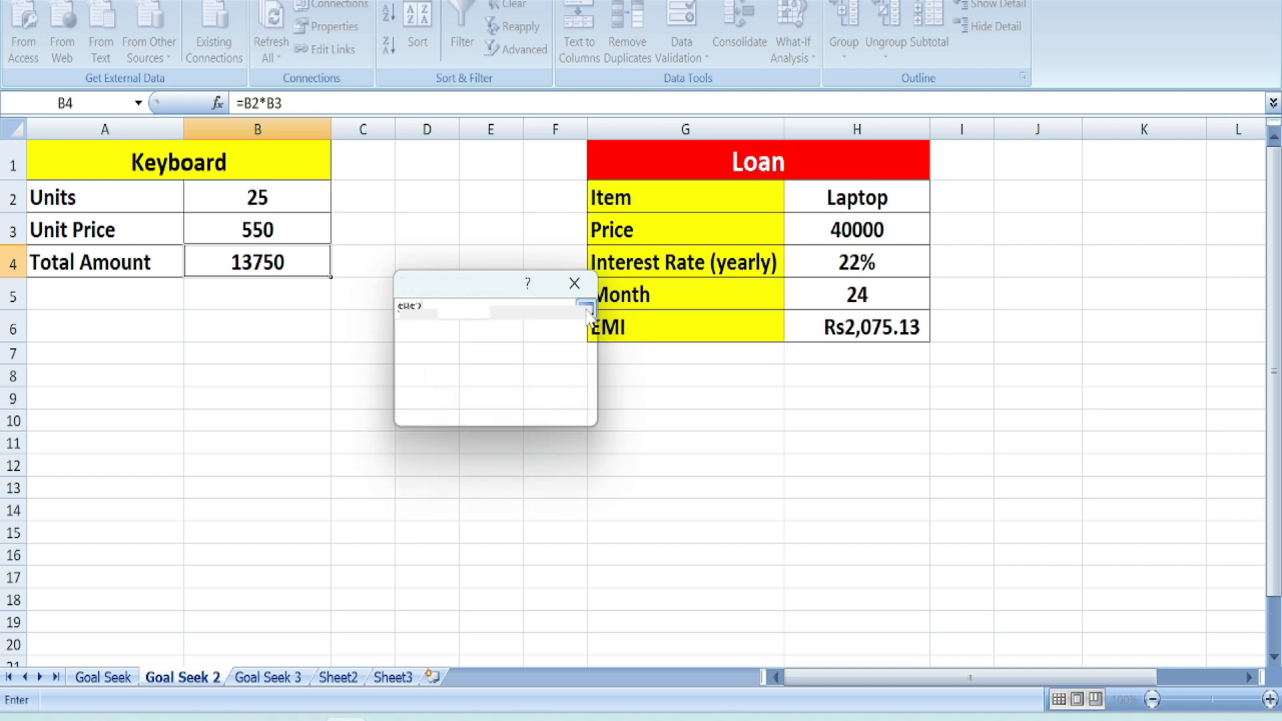
pyautogui.click(485, 408)
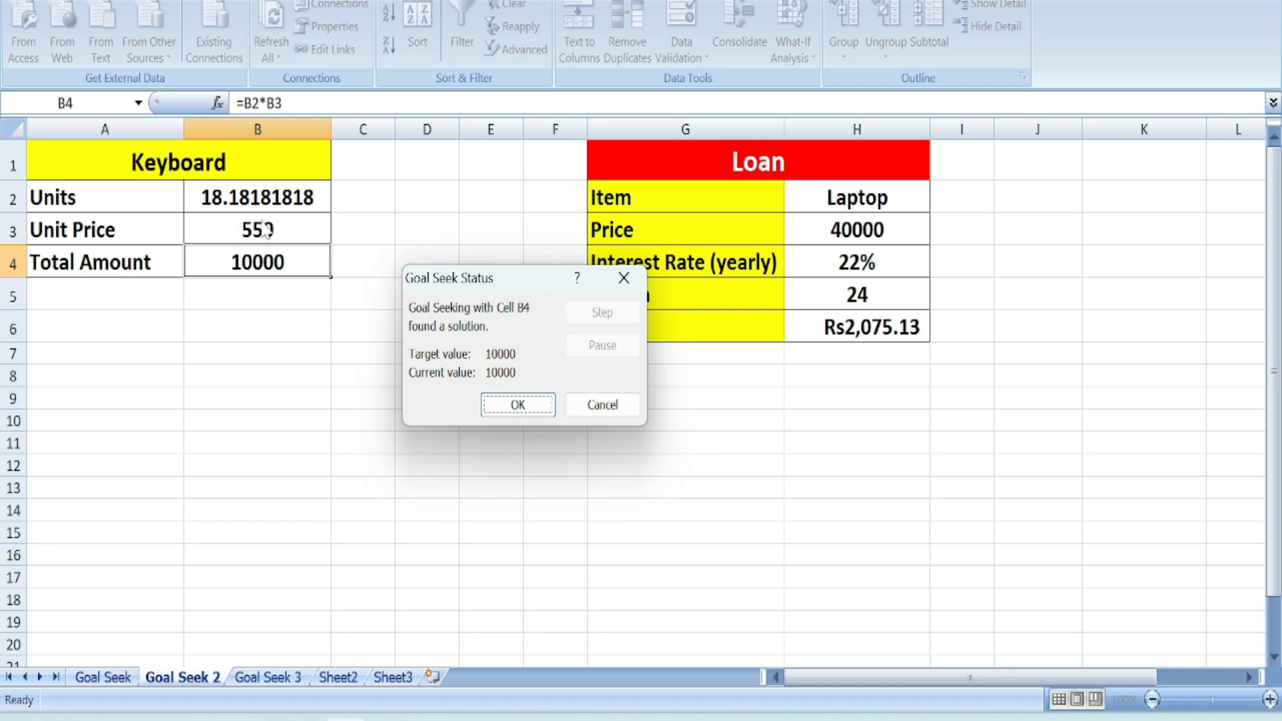
pyautogui.click(601, 404)
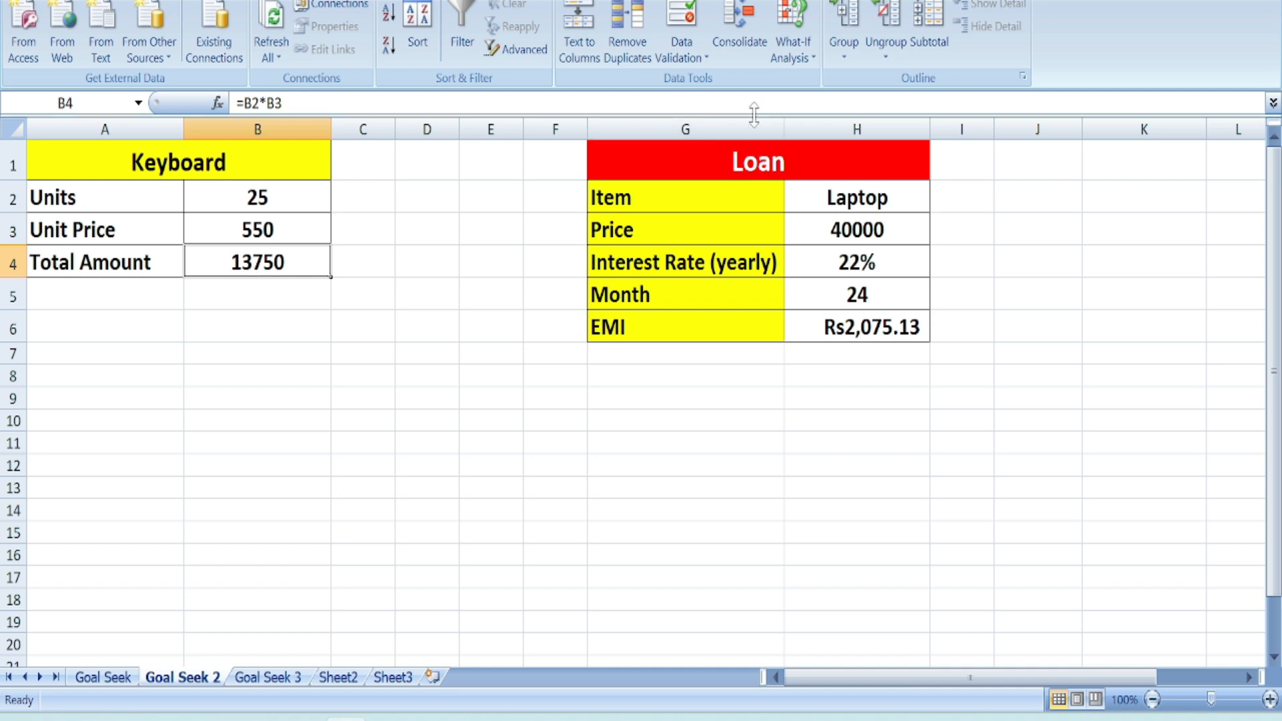
# Try Goal Seek on the keyboard Total Amount in B4 with target 10000 by changing Unit Price in B3, and discard the solution
pyautogui.click(793, 48)
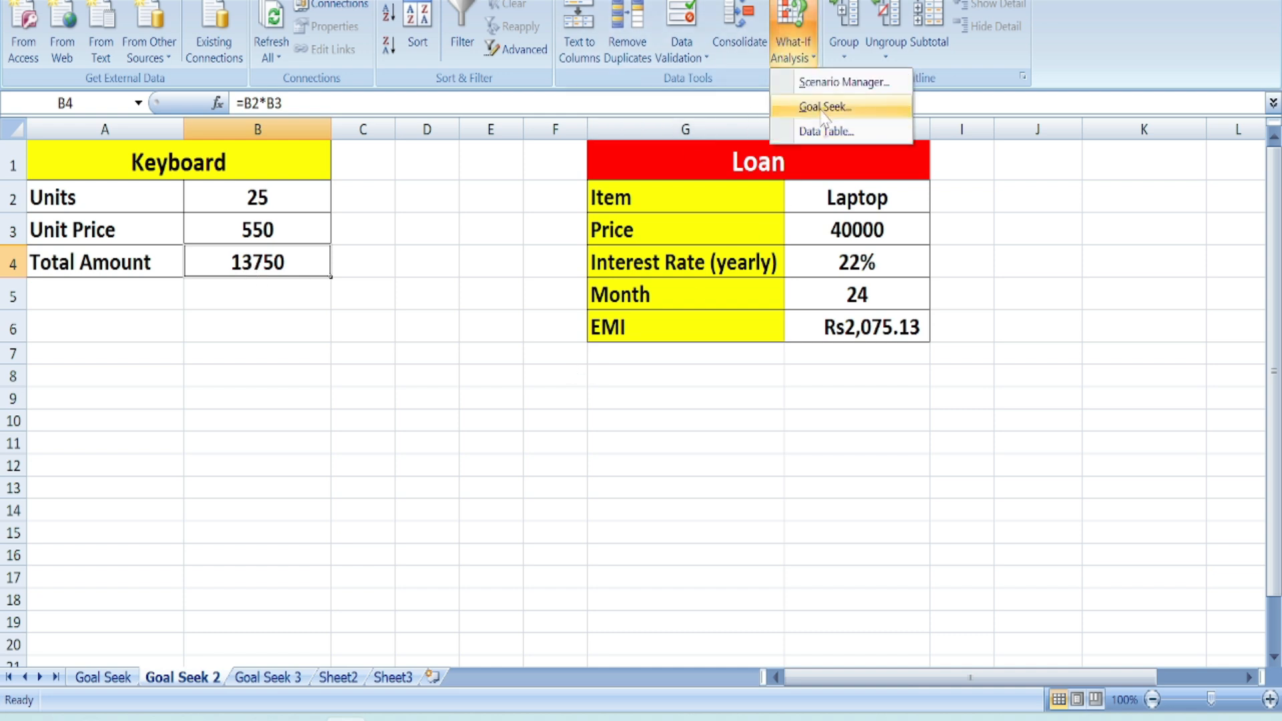
pyautogui.click(823, 107)
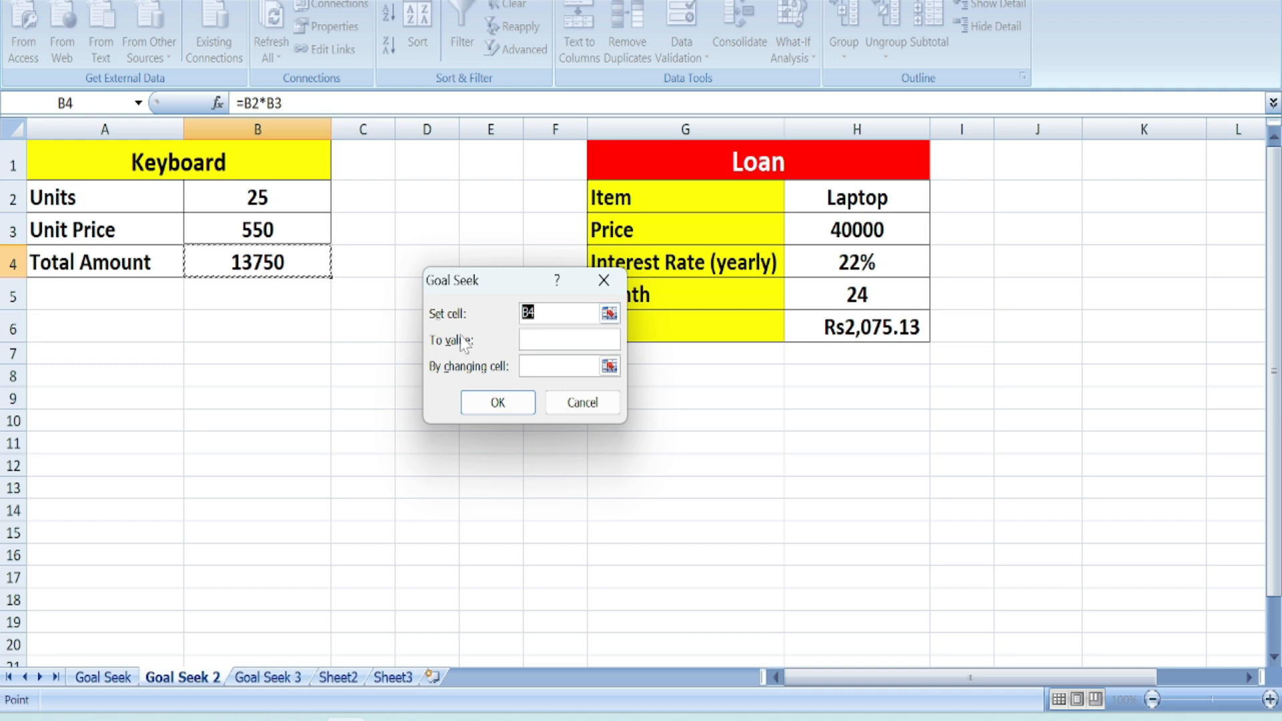
pyautogui.click(552, 340)
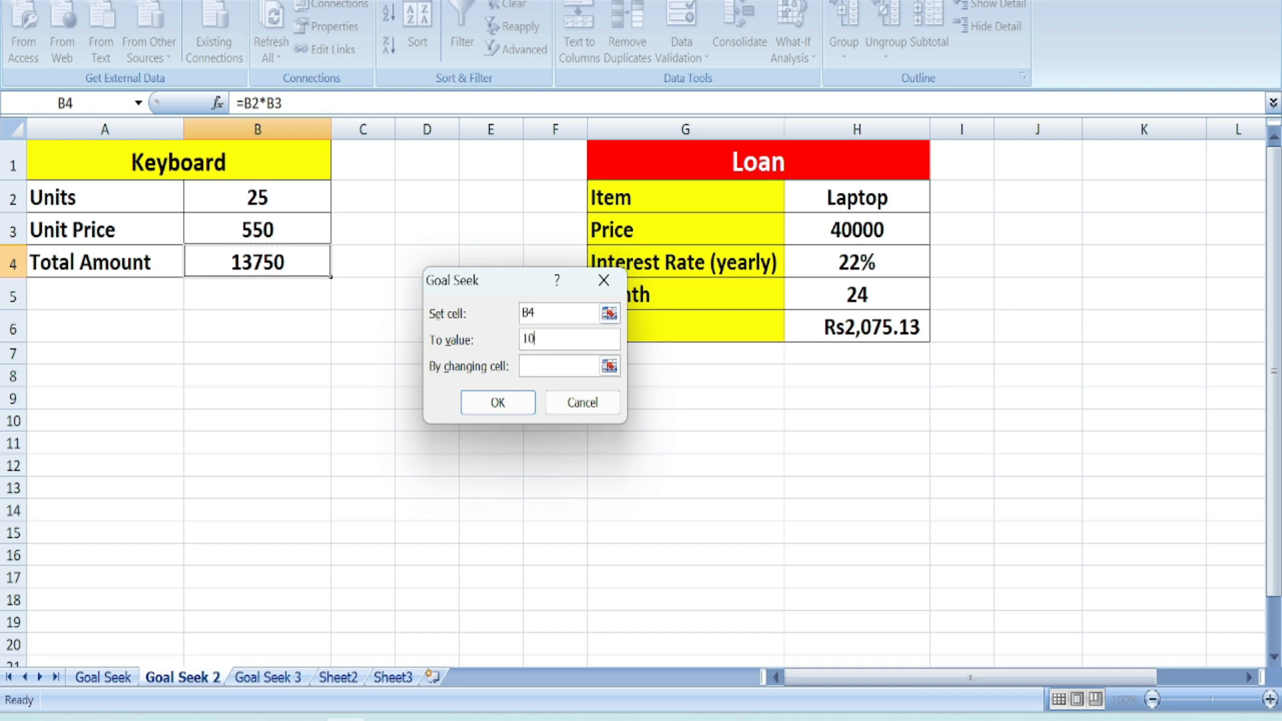
pyautogui.write('10000')
pyautogui.click(609, 366)
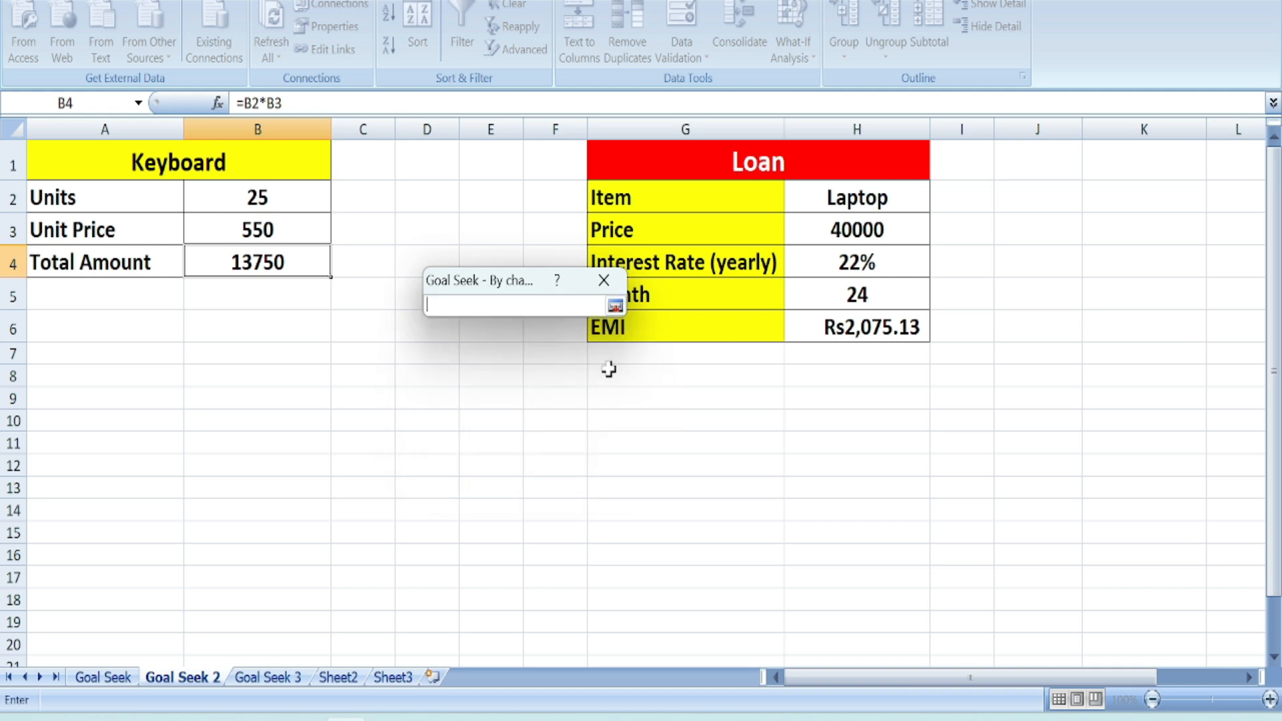
pyautogui.click(261, 241)
pyautogui.click(616, 305)
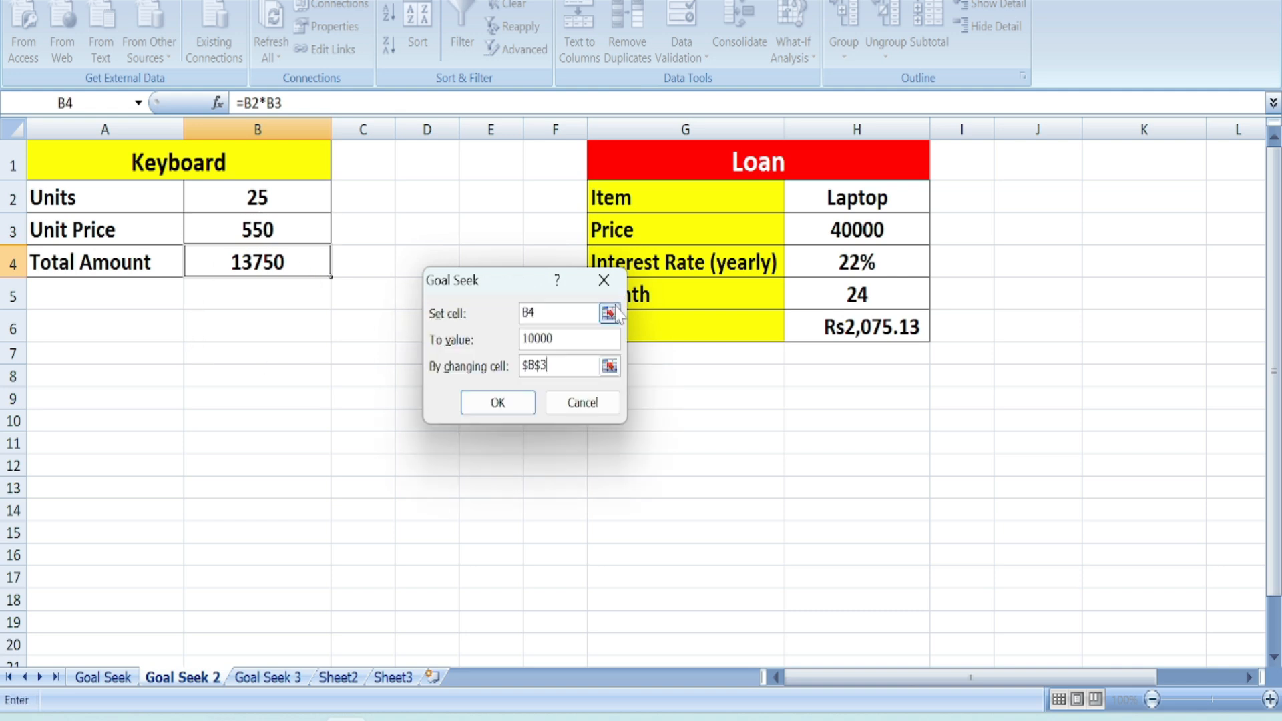
pyautogui.click(494, 402)
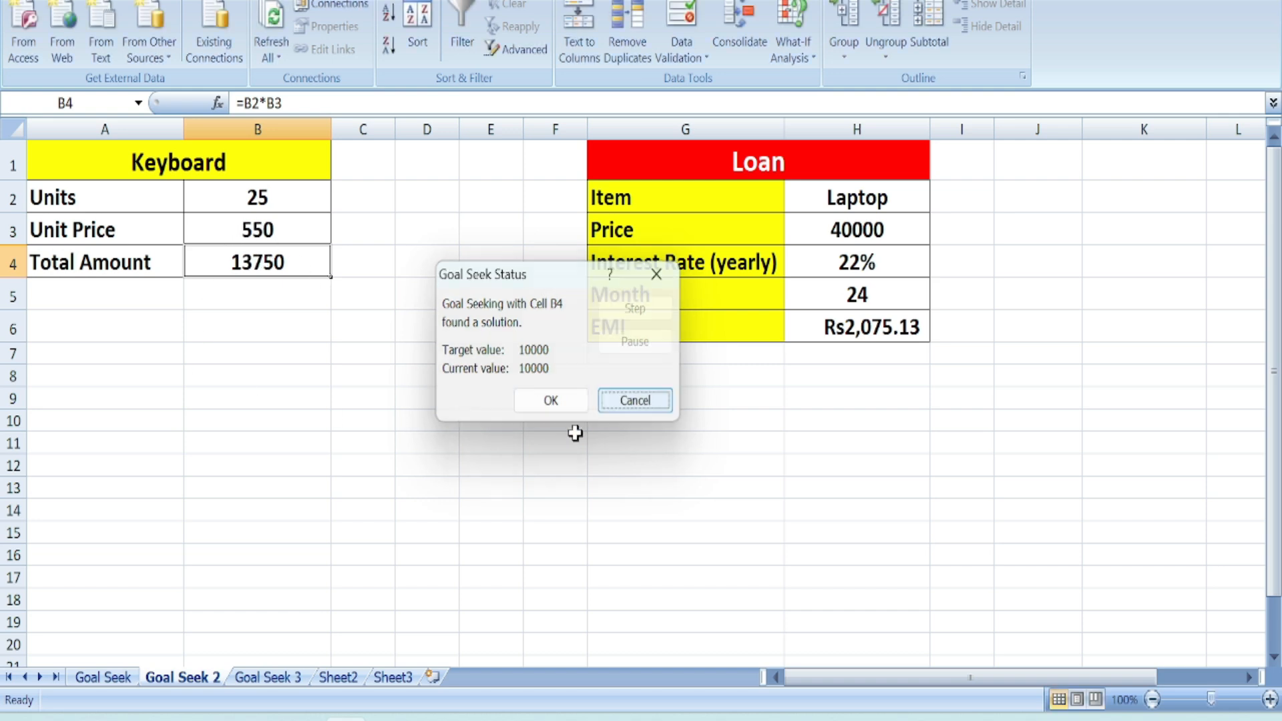
pyautogui.press('Return')
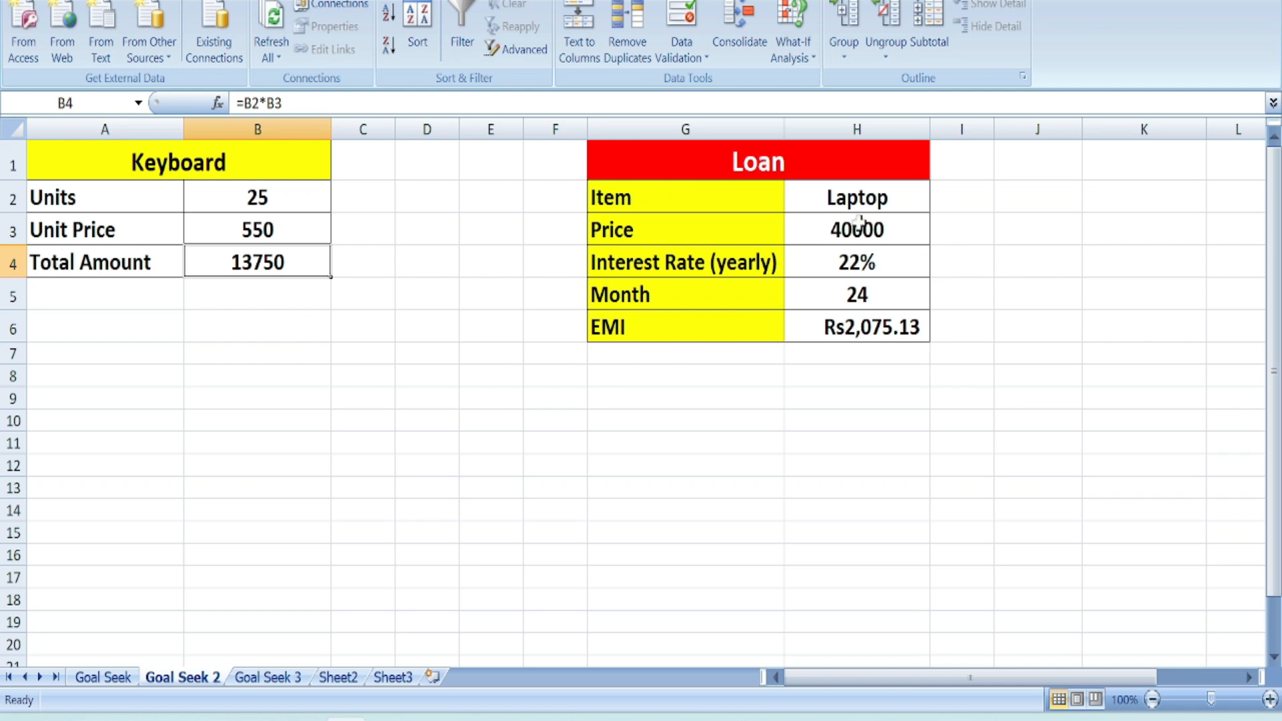
# Try Goal Seek on the loan EMI in H6 with target 1500 by changing Month in H5, and discard the solution
pyautogui.click(1035, 419)
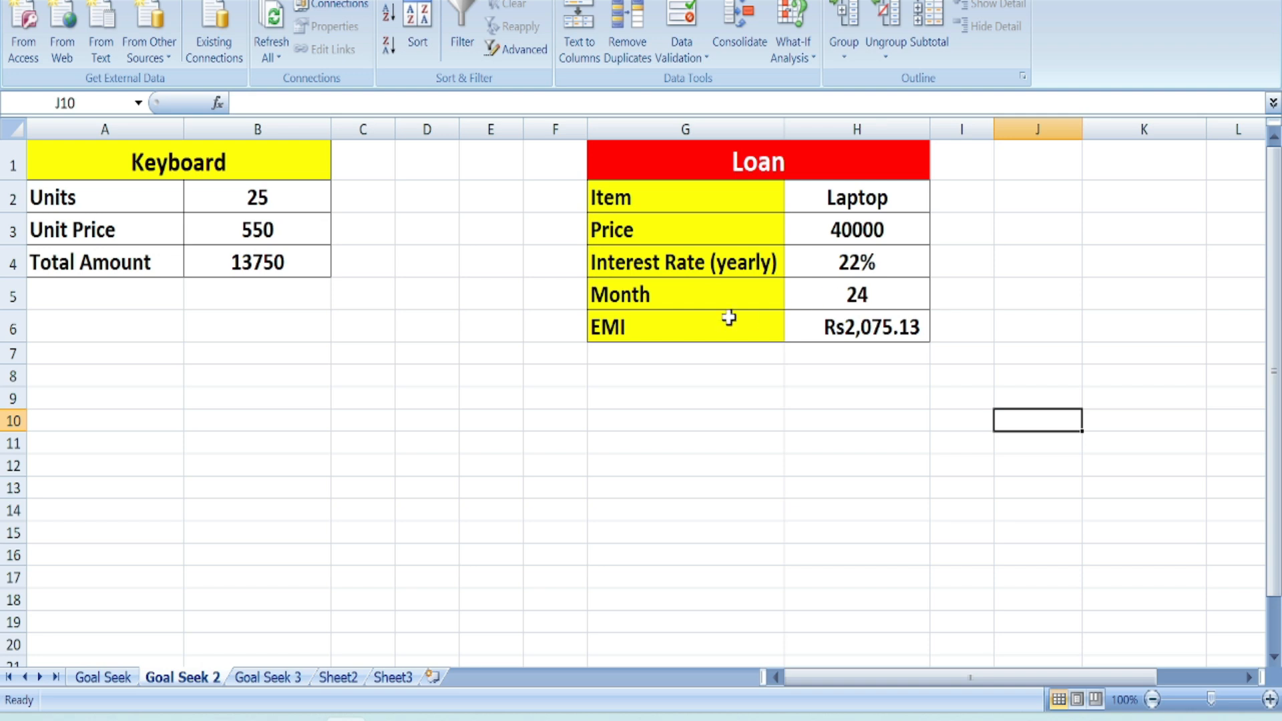
pyautogui.click(860, 330)
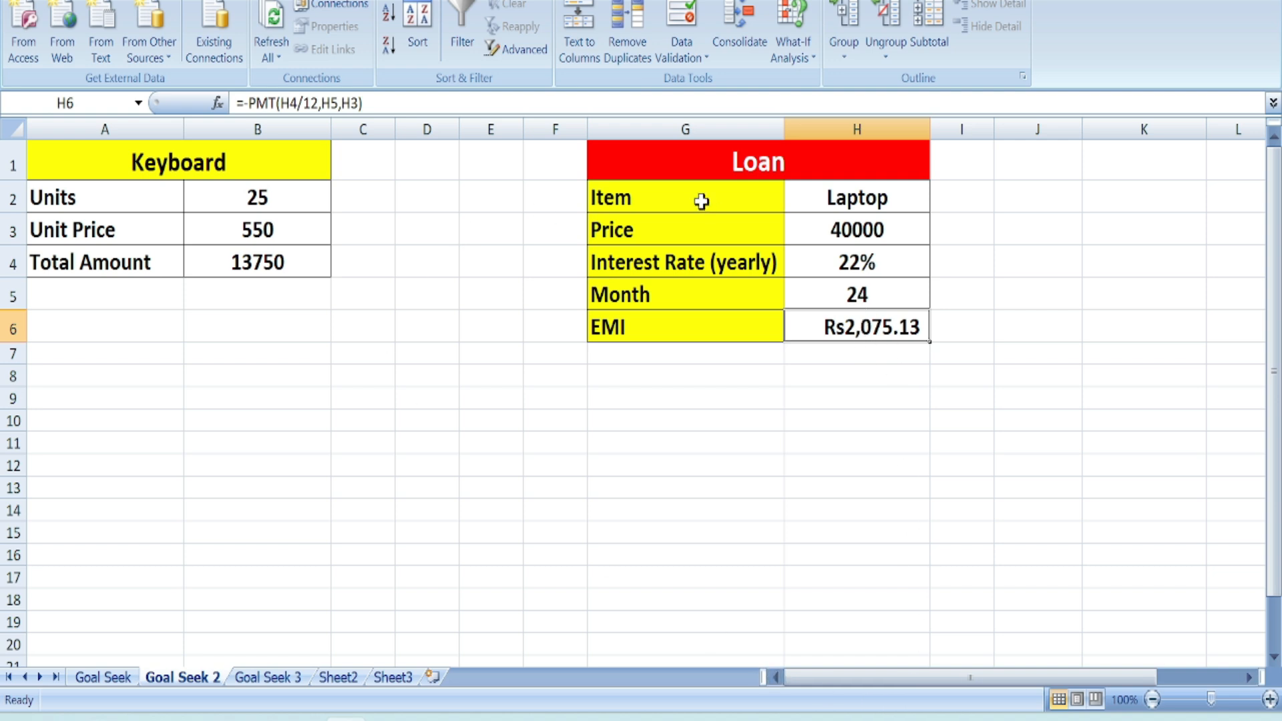
pyautogui.click(793, 41)
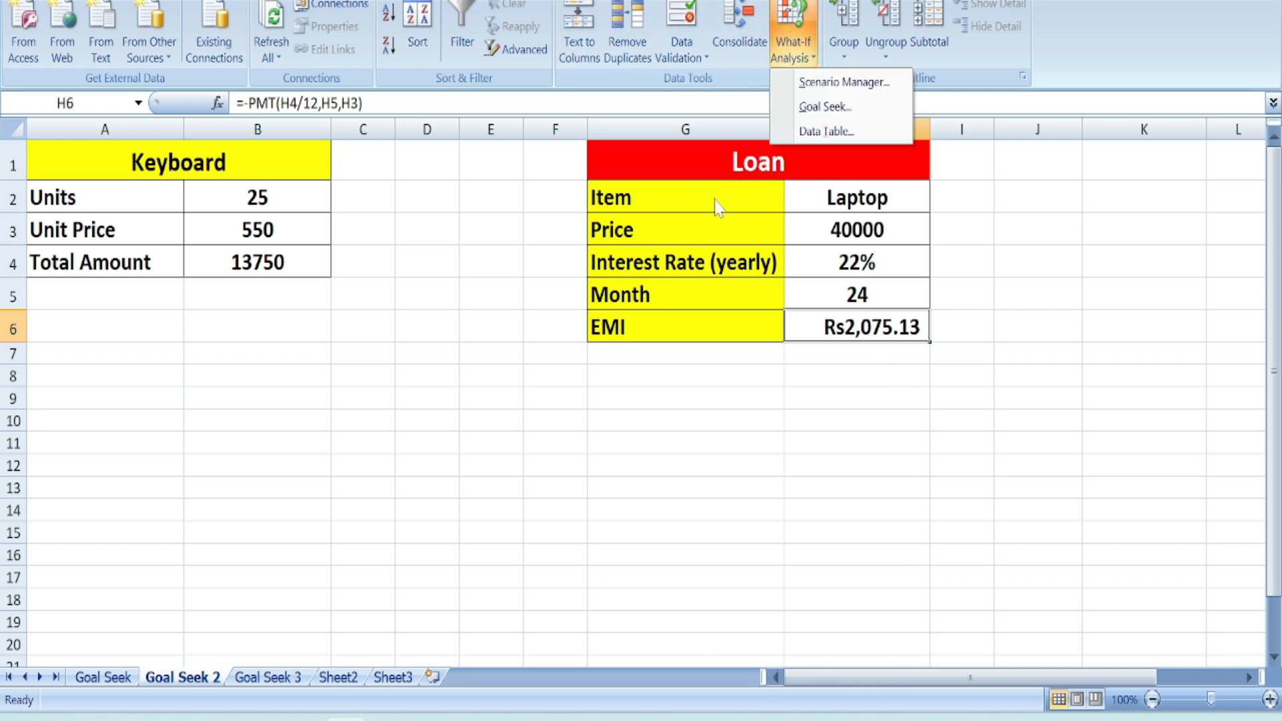
pyautogui.click(810, 109)
pyautogui.moveTo(558, 278); pyautogui.dragTo(551, 371)
pyautogui.click(549, 424)
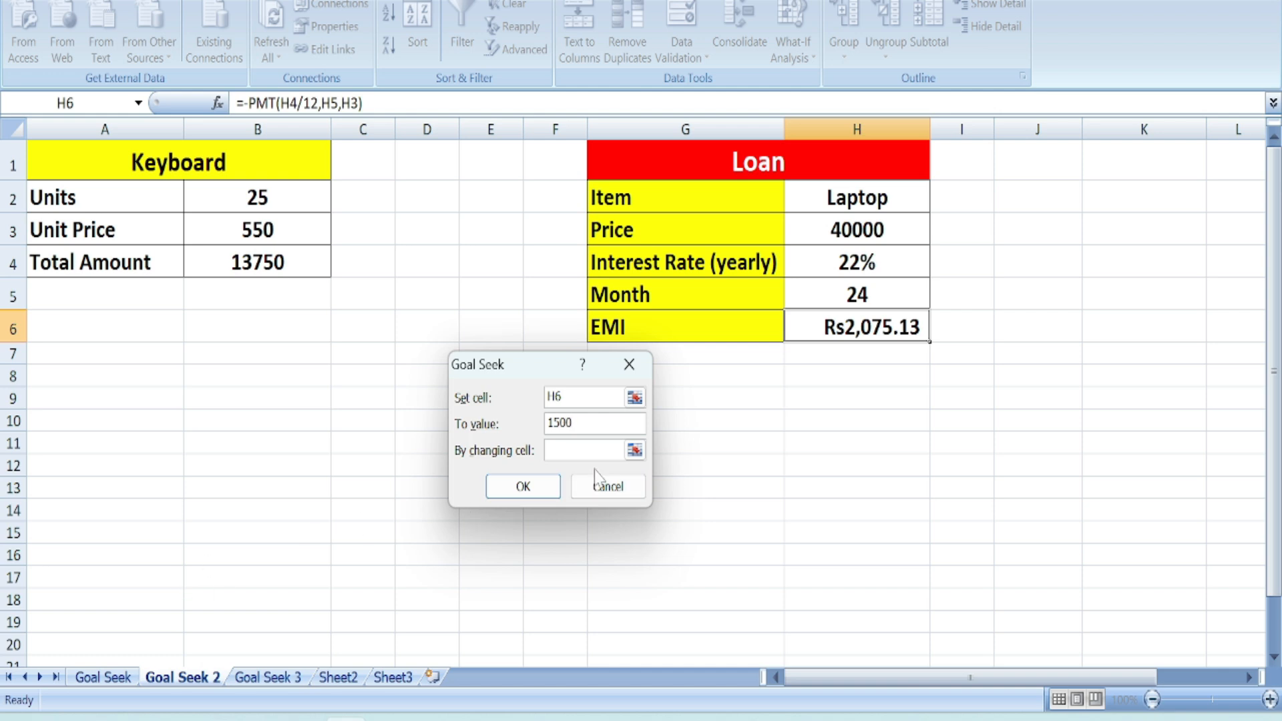
pyautogui.click(634, 450)
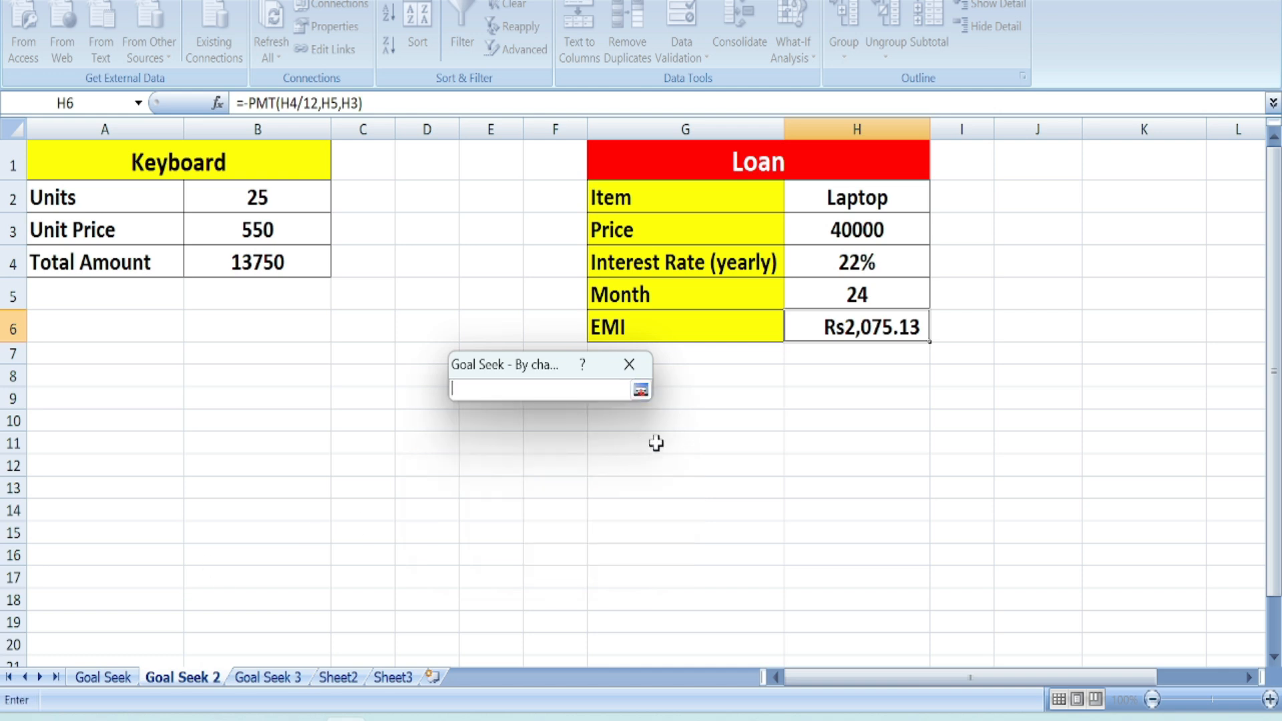
pyautogui.click(851, 298)
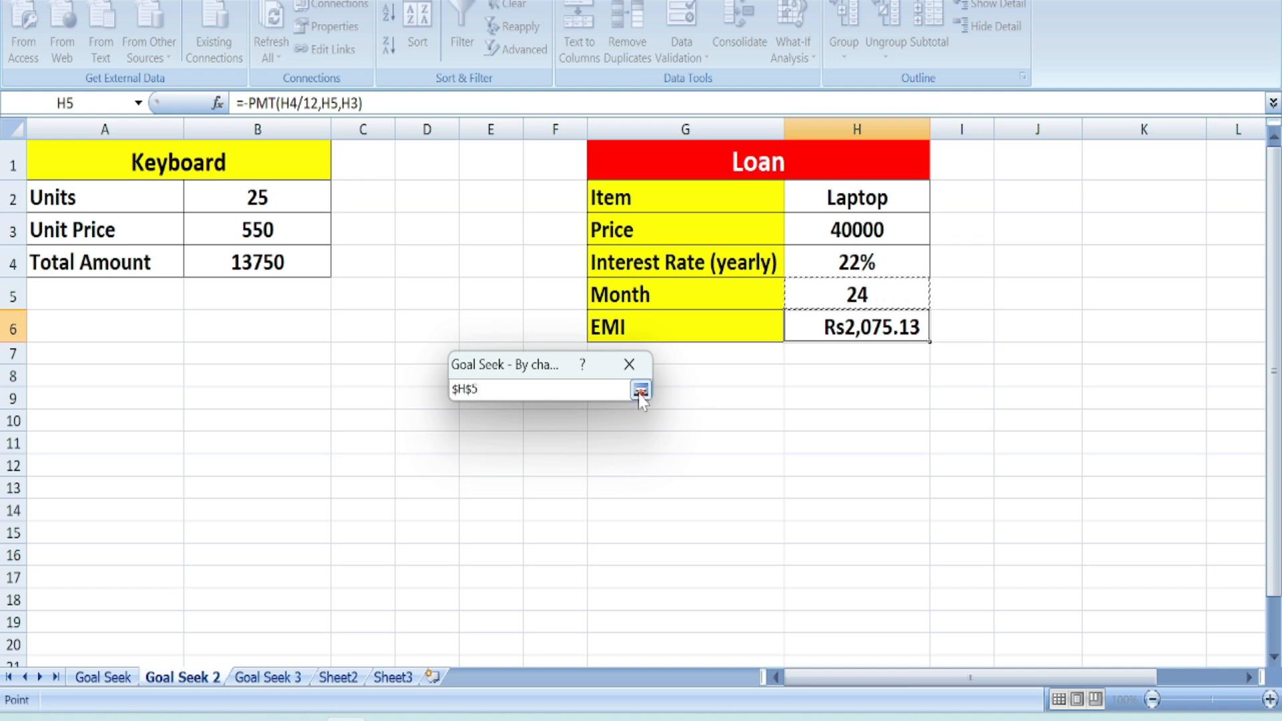
pyautogui.click(640, 390)
pyautogui.click(527, 493)
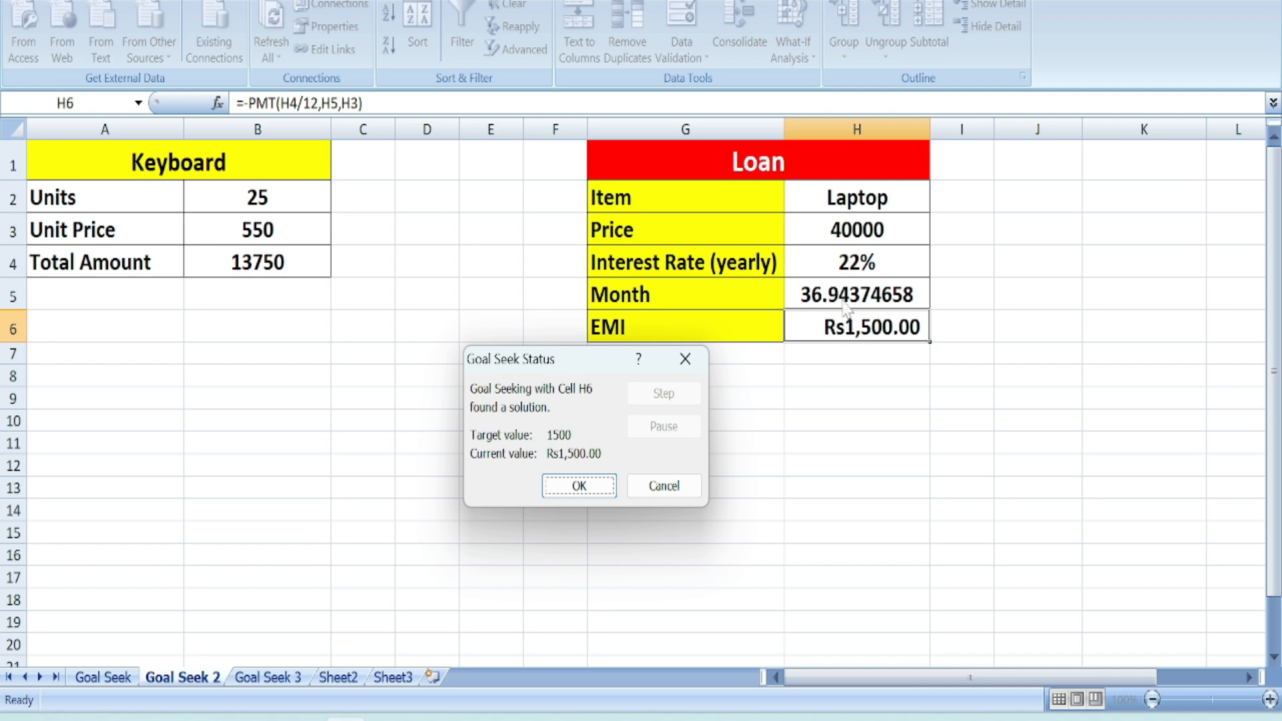
pyautogui.click(668, 486)
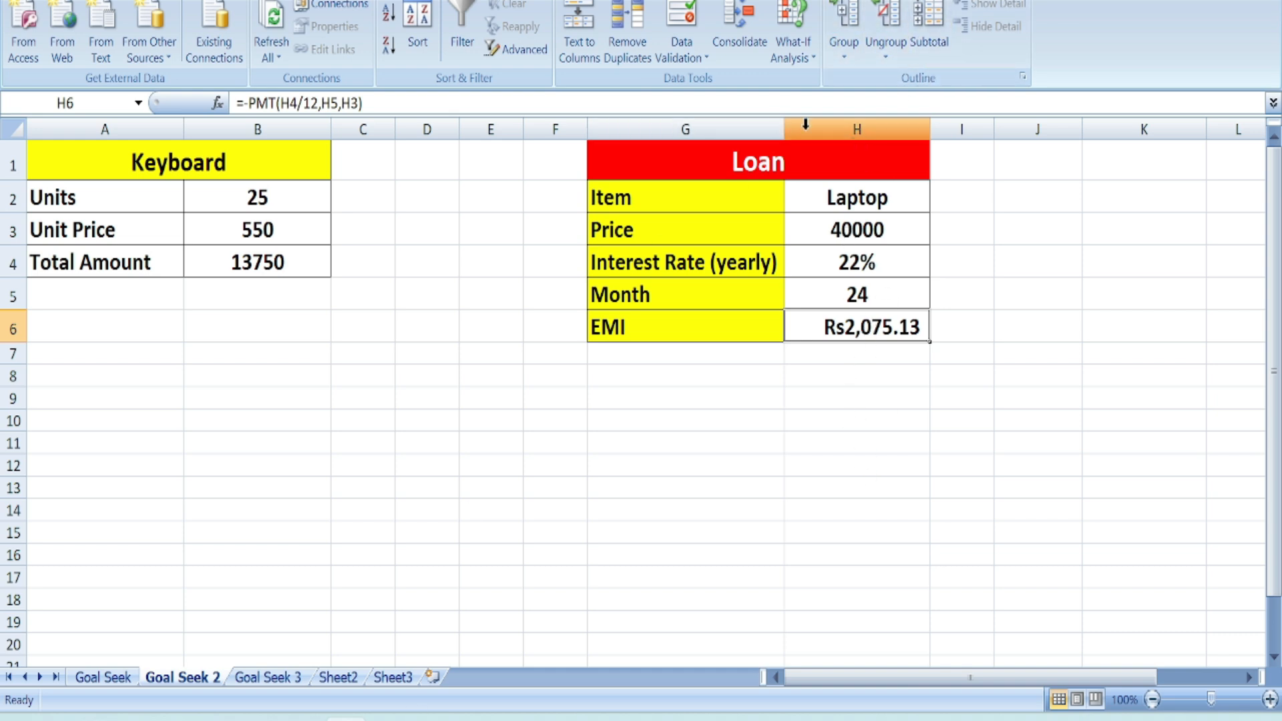
# Run Goal Seek on the loan EMI in H6 with target 1500 by changing Price in H3, and keep the solution
pyautogui.click(793, 46)
pyautogui.click(825, 108)
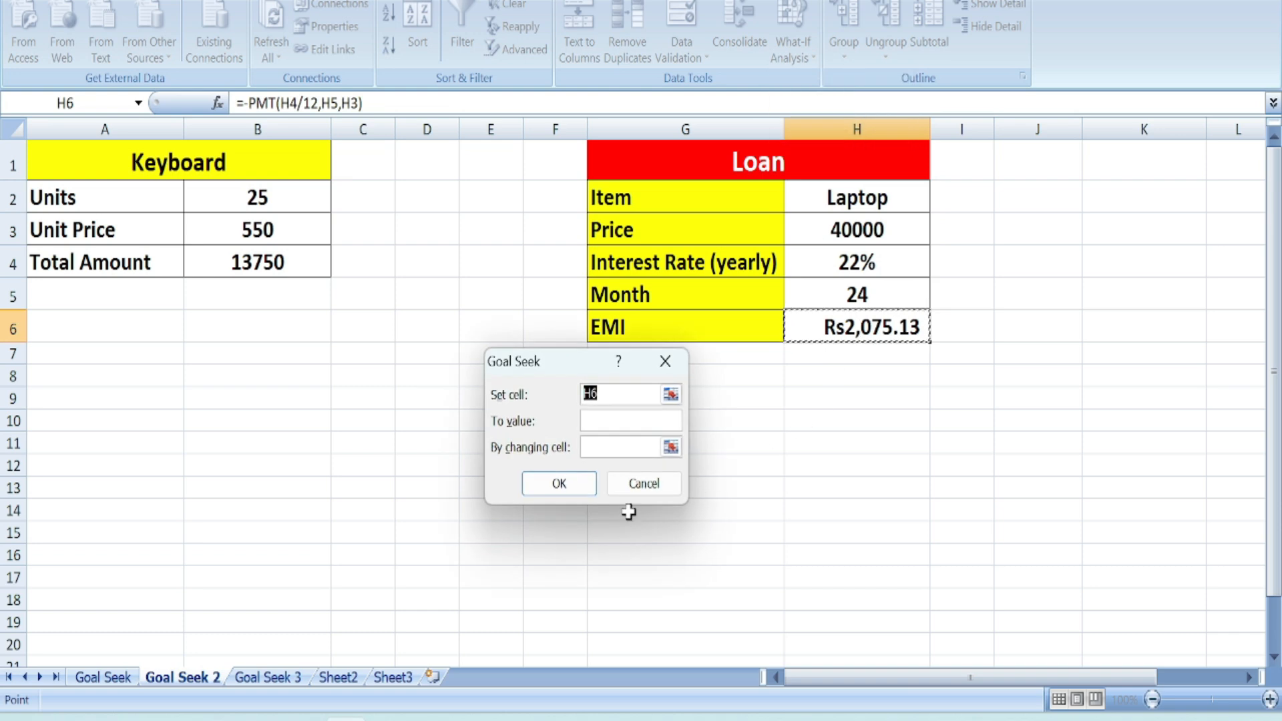
pyautogui.click(609, 421)
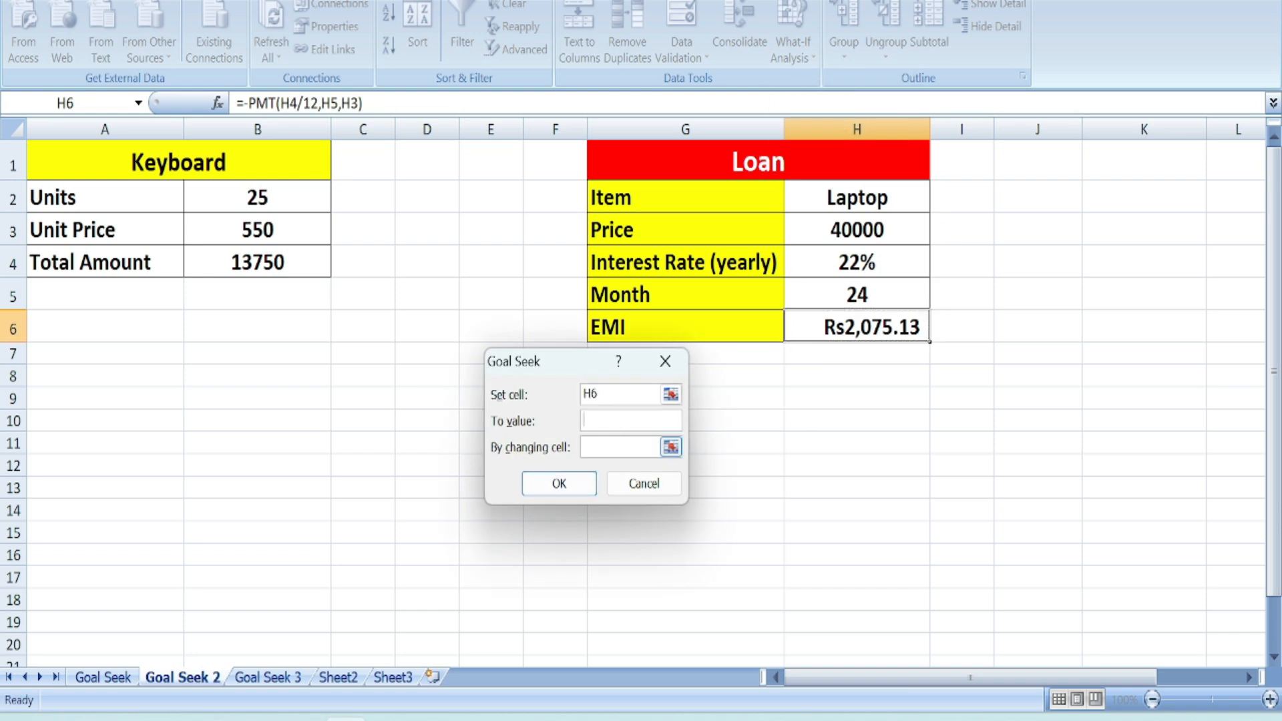
pyautogui.write('1500')
pyautogui.click(671, 447)
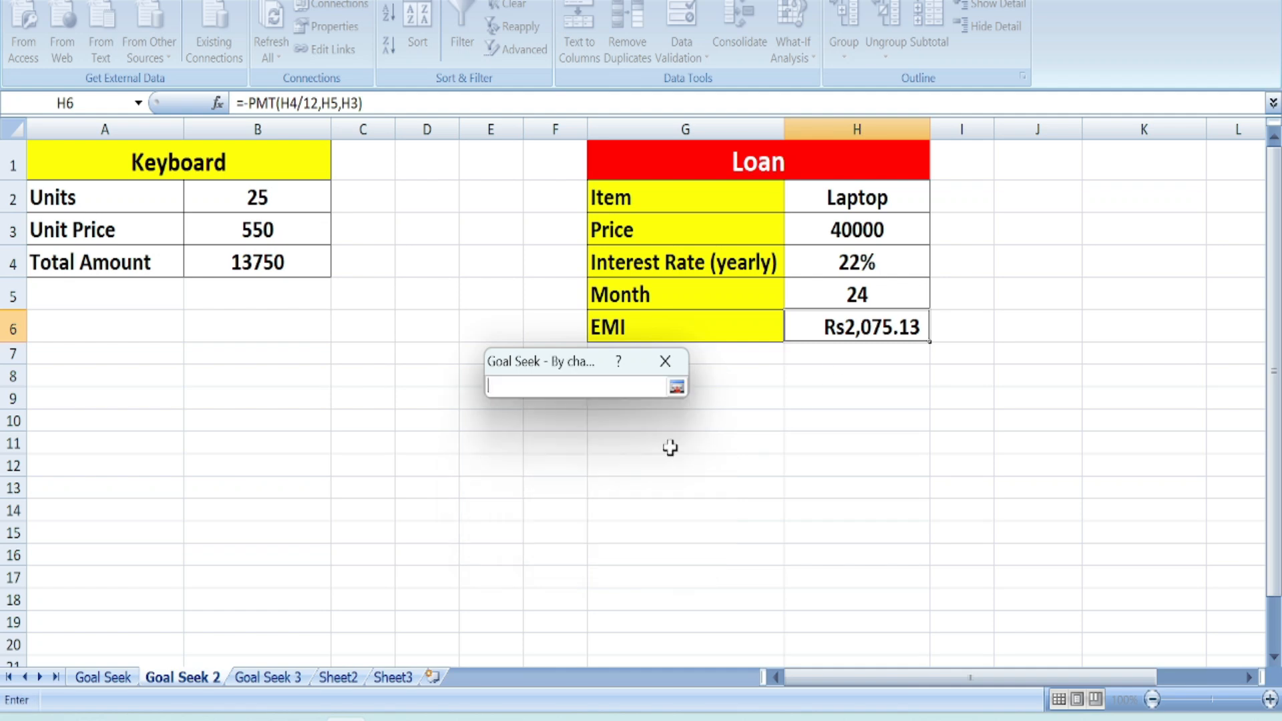
pyautogui.click(828, 234)
pyautogui.click(676, 387)
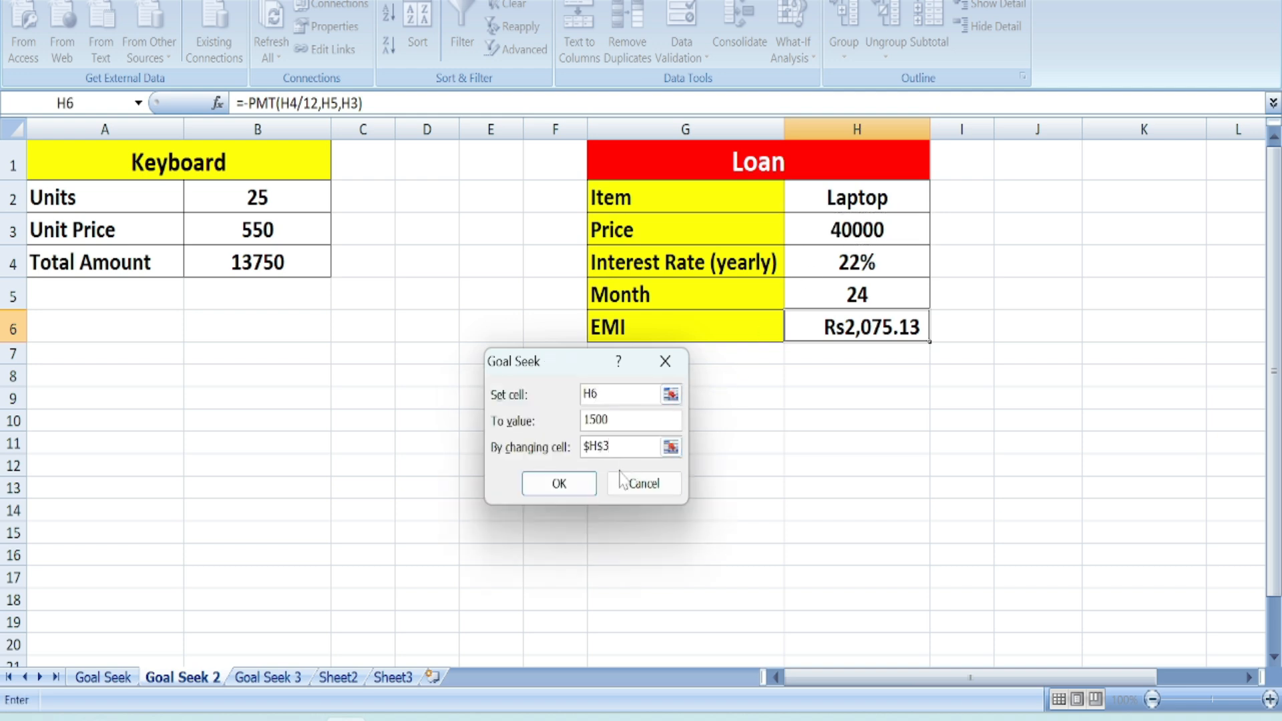
pyautogui.click(580, 486)
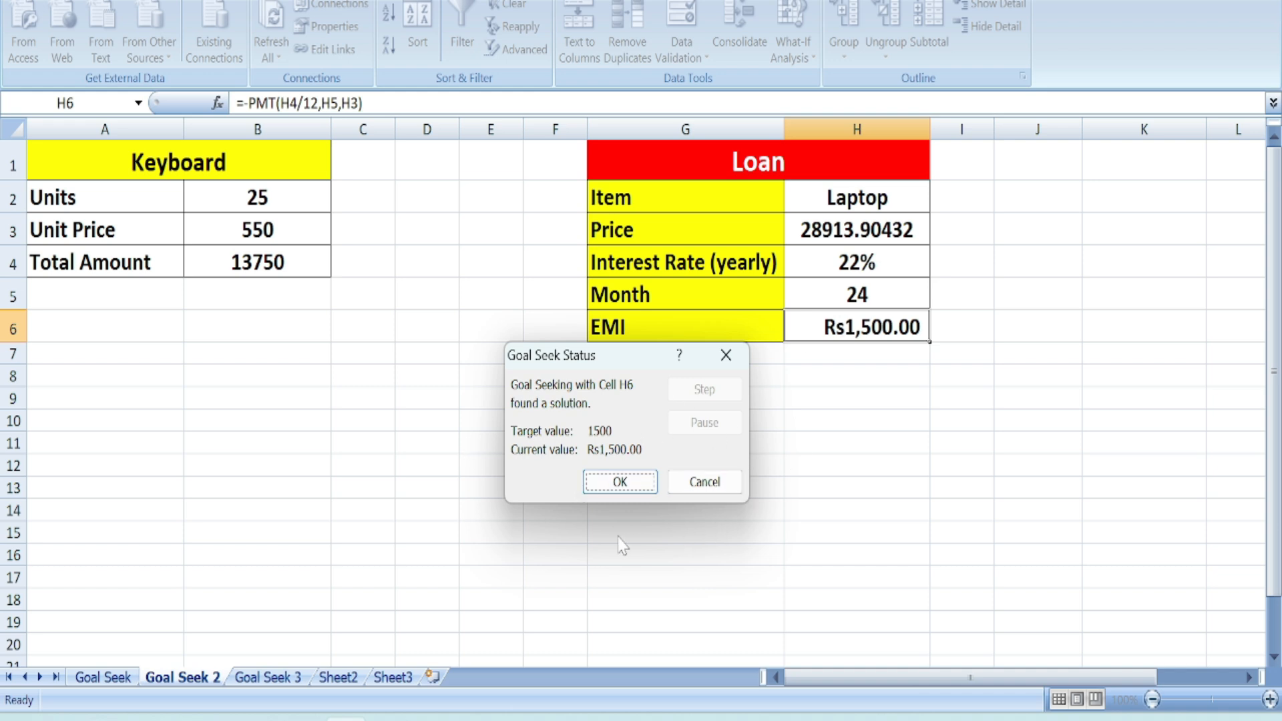
pyautogui.click(621, 482)
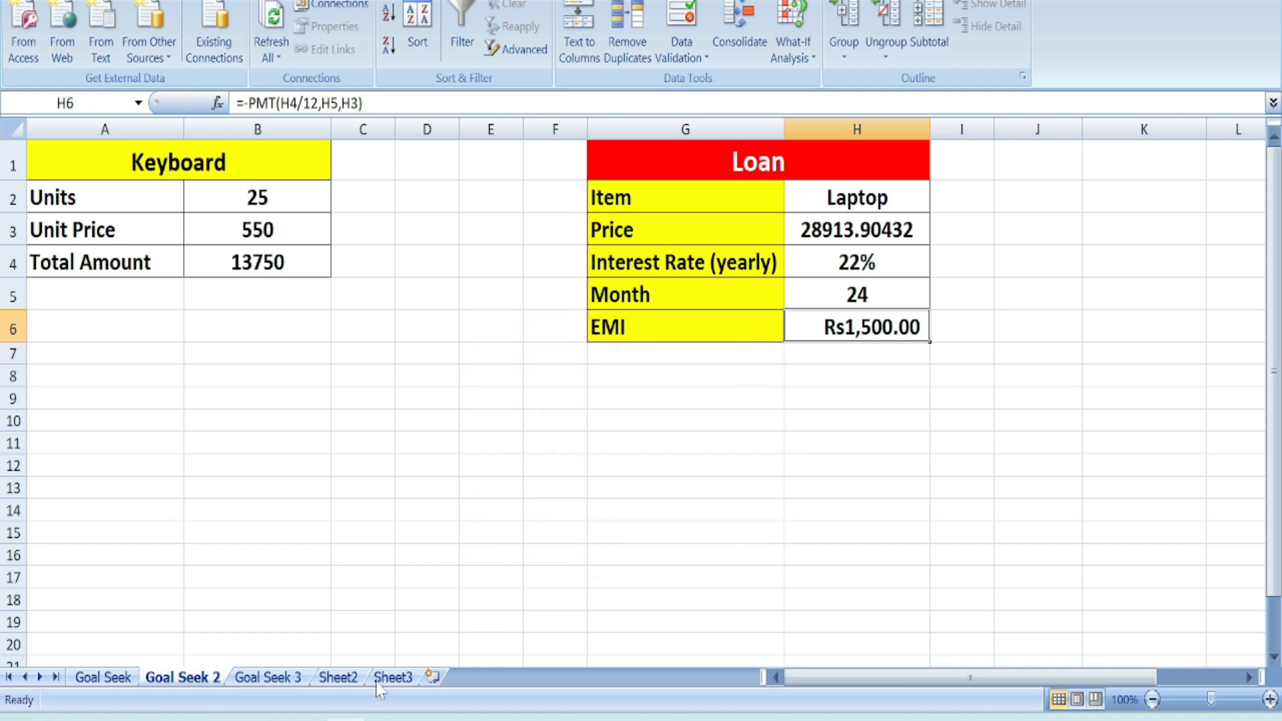
# Switch to the Goal Seek 3 sheet and examine the Computer Centre expenses, hourly charge, working hours, earnings and the Profit/Loss formula in B16
pyautogui.click(262, 678)
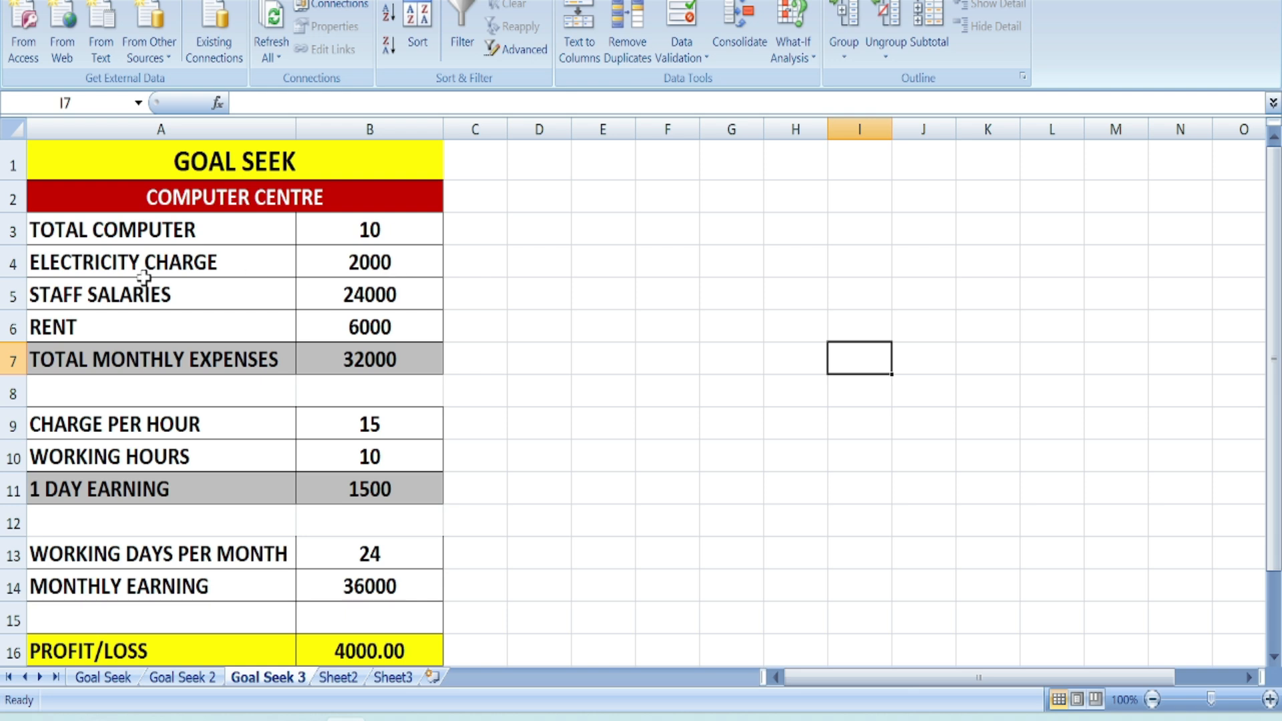
pyautogui.click(374, 262)
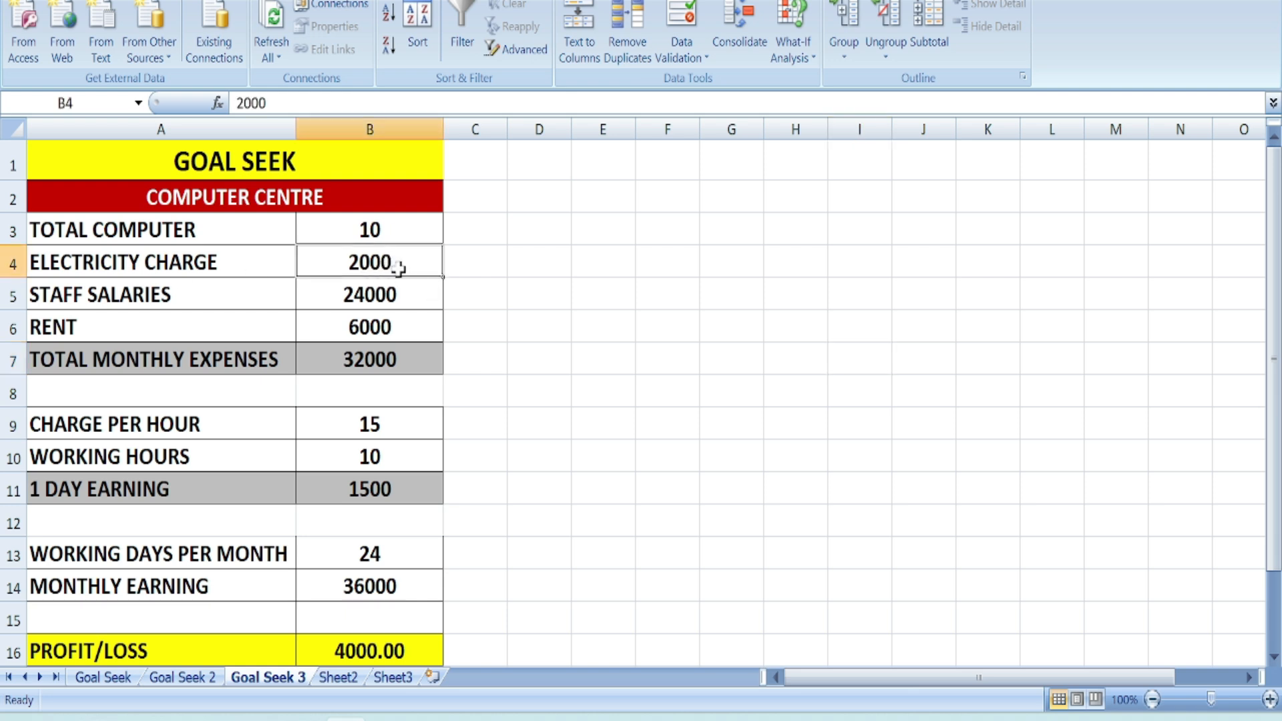
pyautogui.click(188, 295)
pyautogui.click(347, 294)
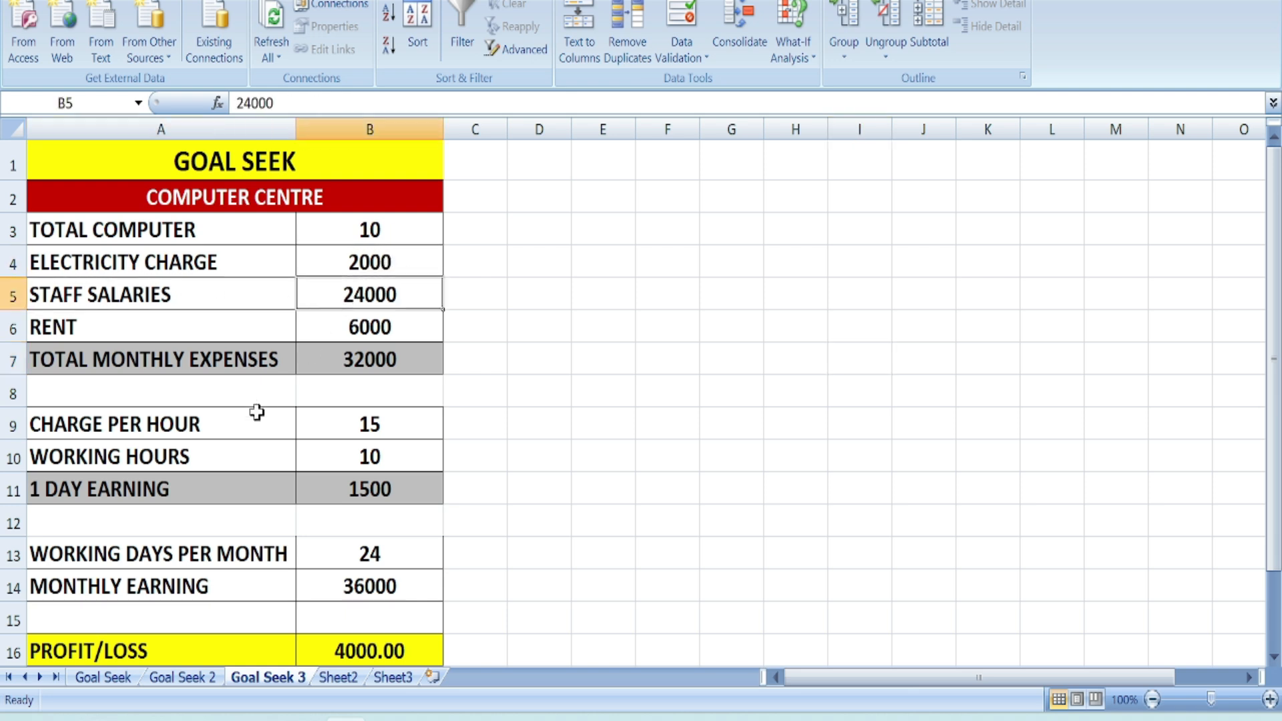
pyautogui.click(83, 331)
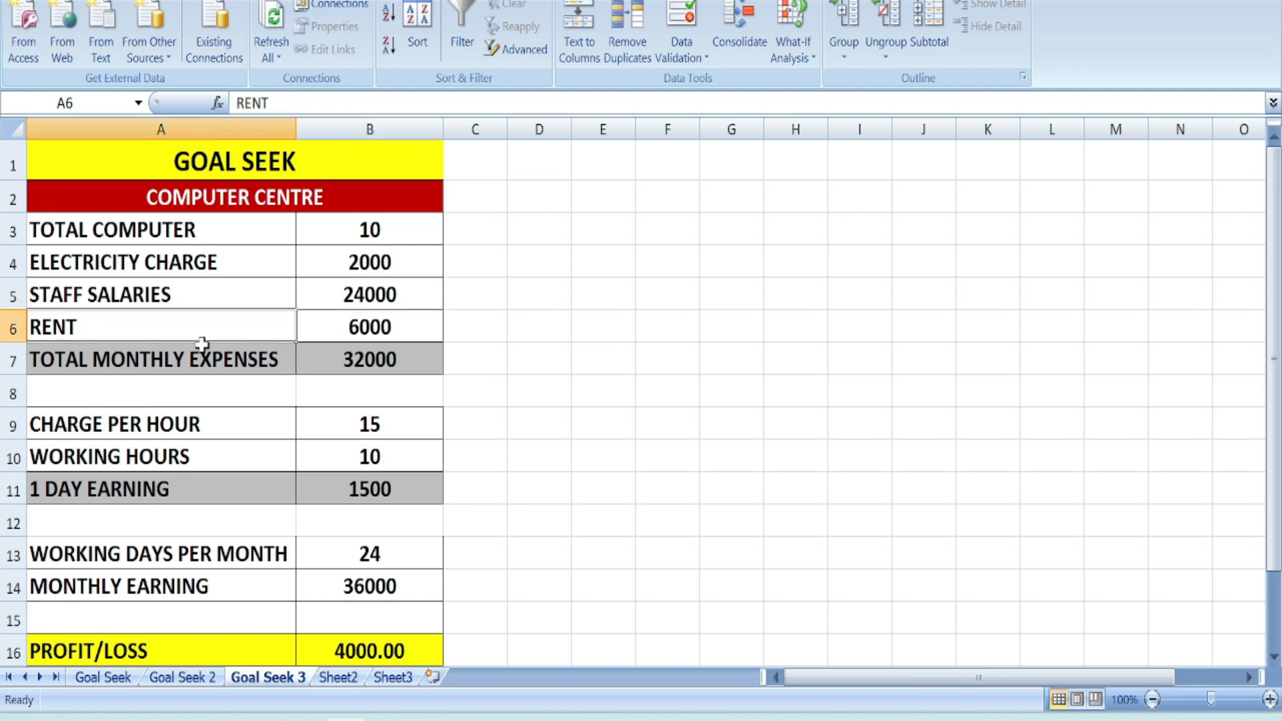
pyautogui.click(354, 334)
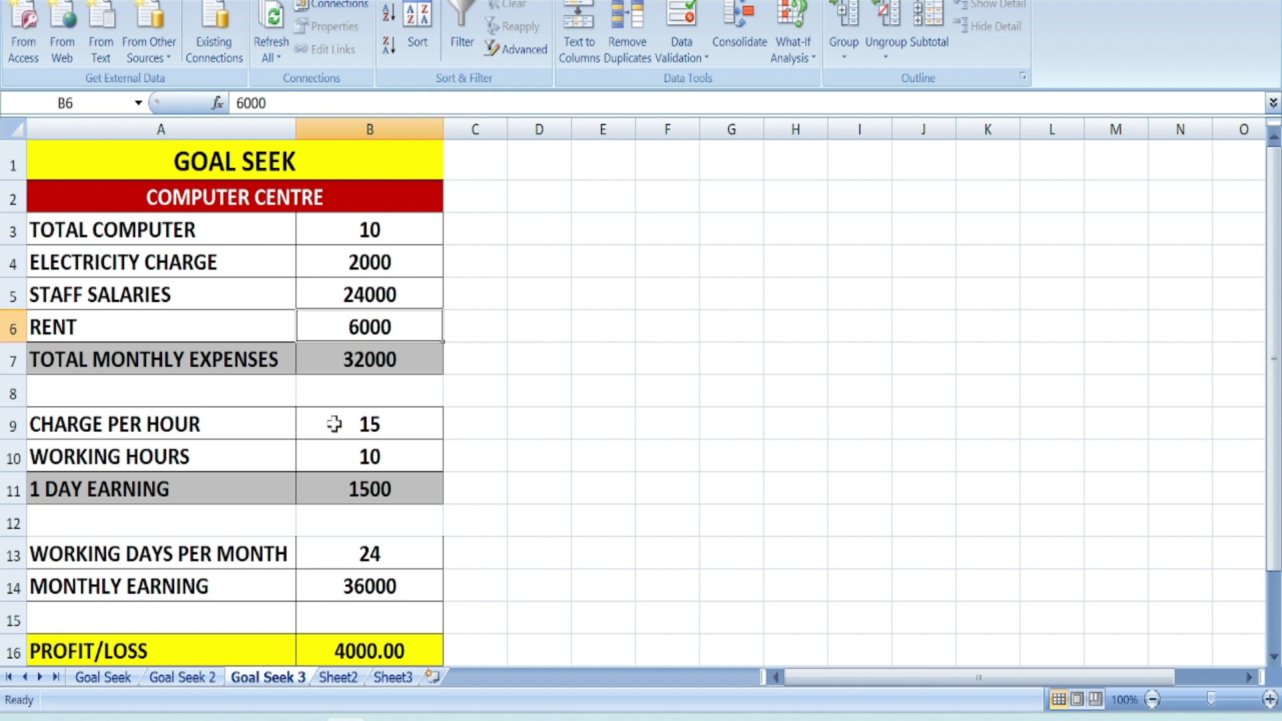
pyautogui.click(376, 424)
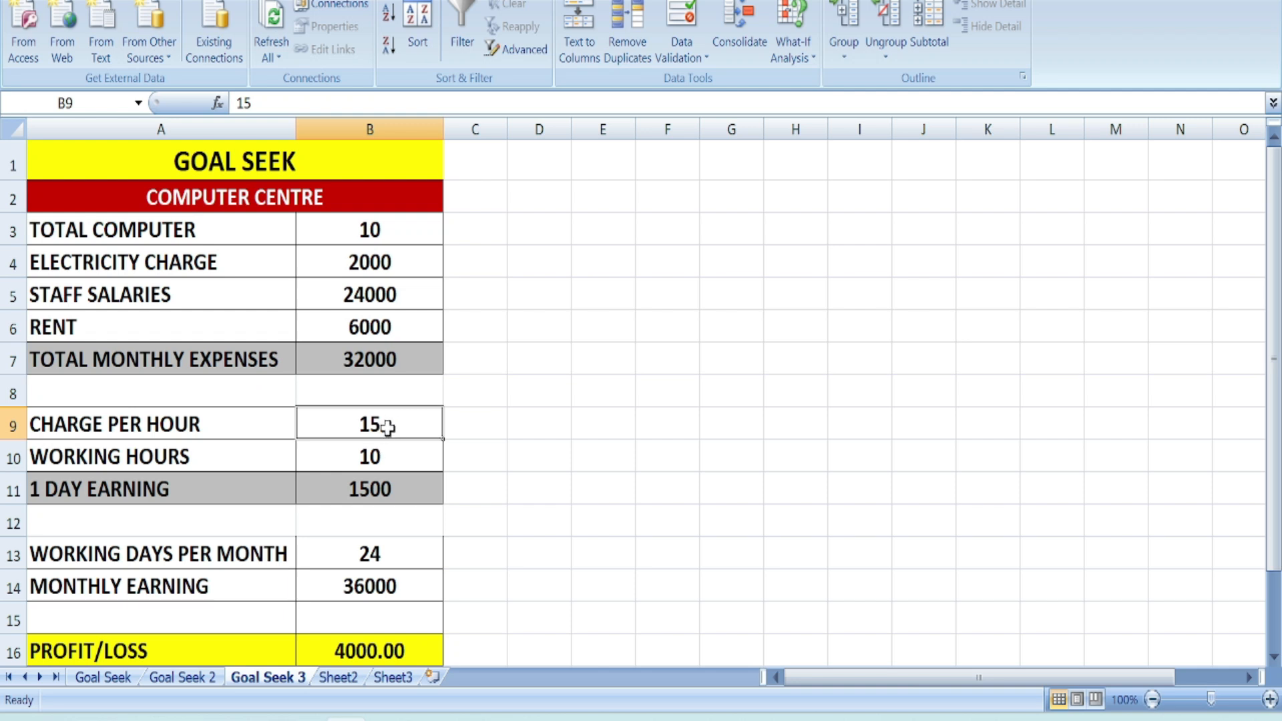
pyautogui.click(194, 462)
pyautogui.click(356, 457)
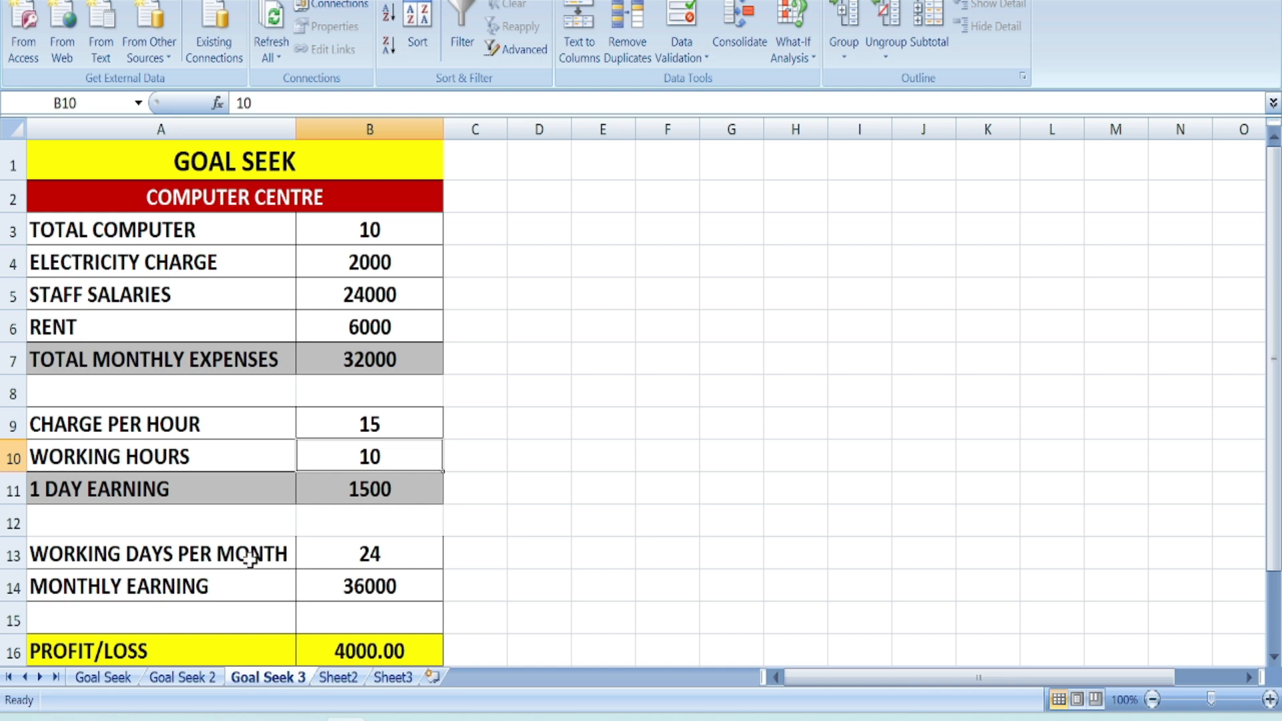
pyautogui.click(392, 553)
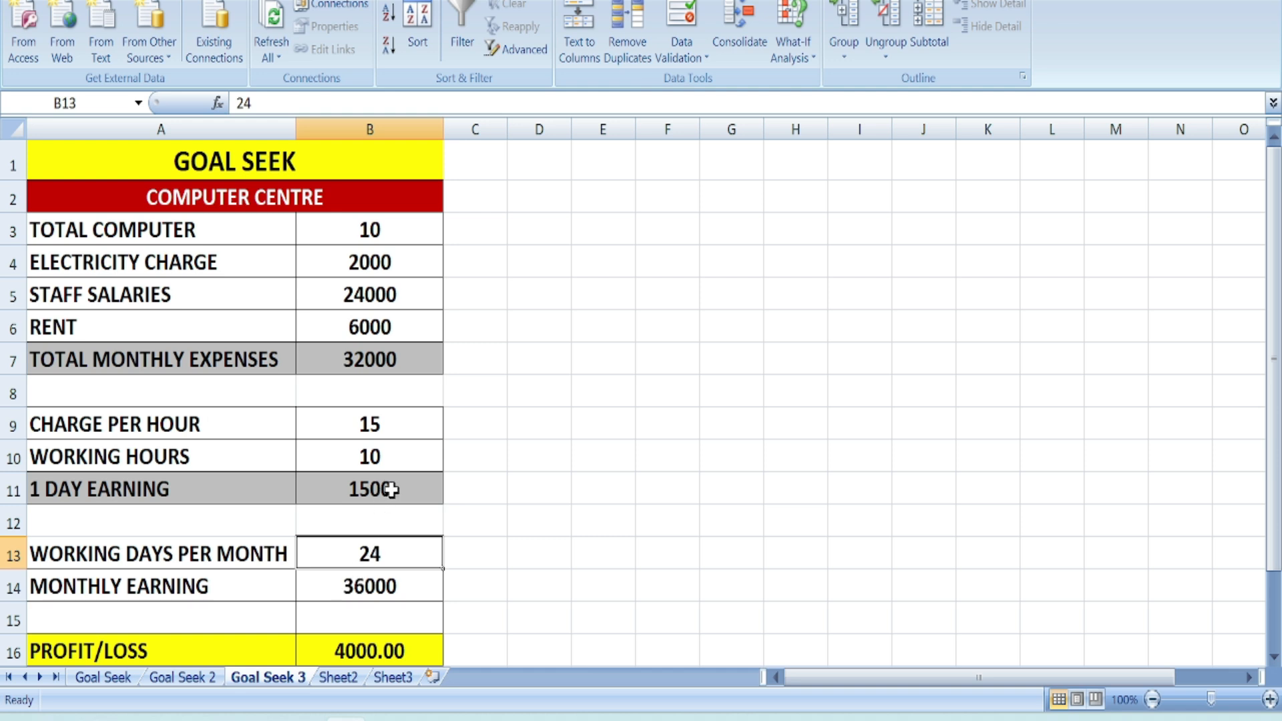
pyautogui.click(370, 590)
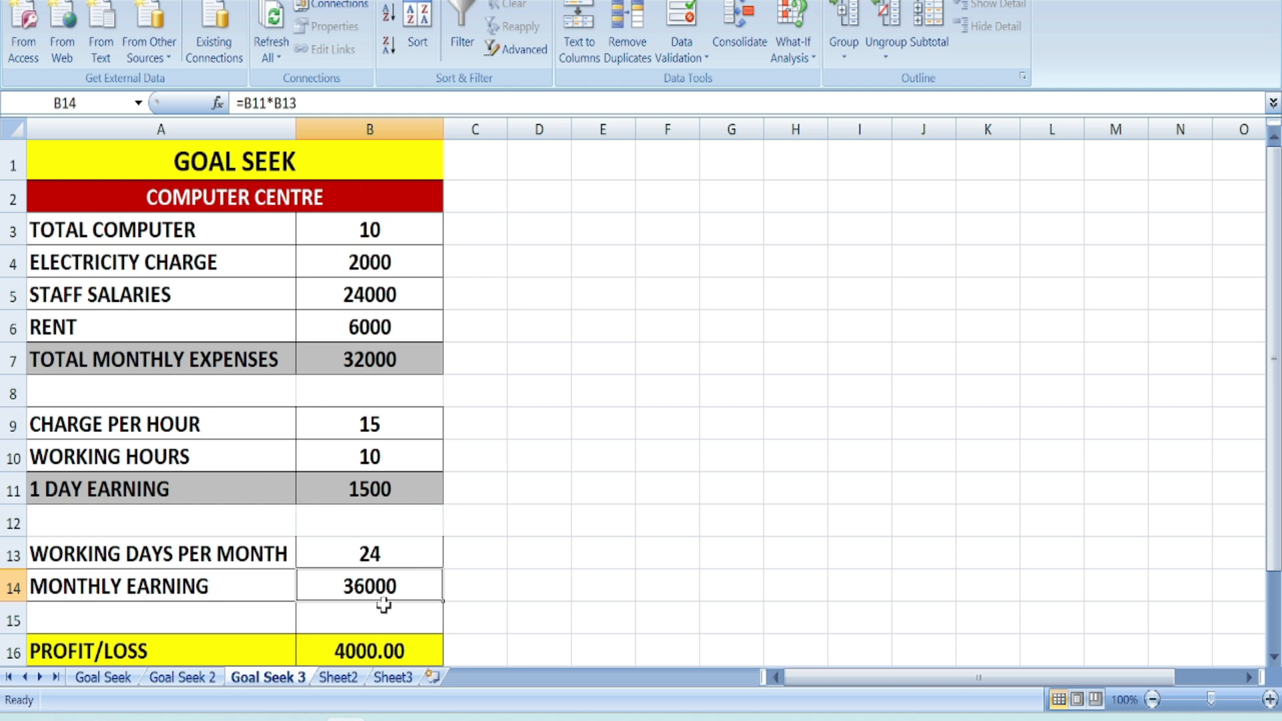
pyautogui.scroll(-1, 381, 604)
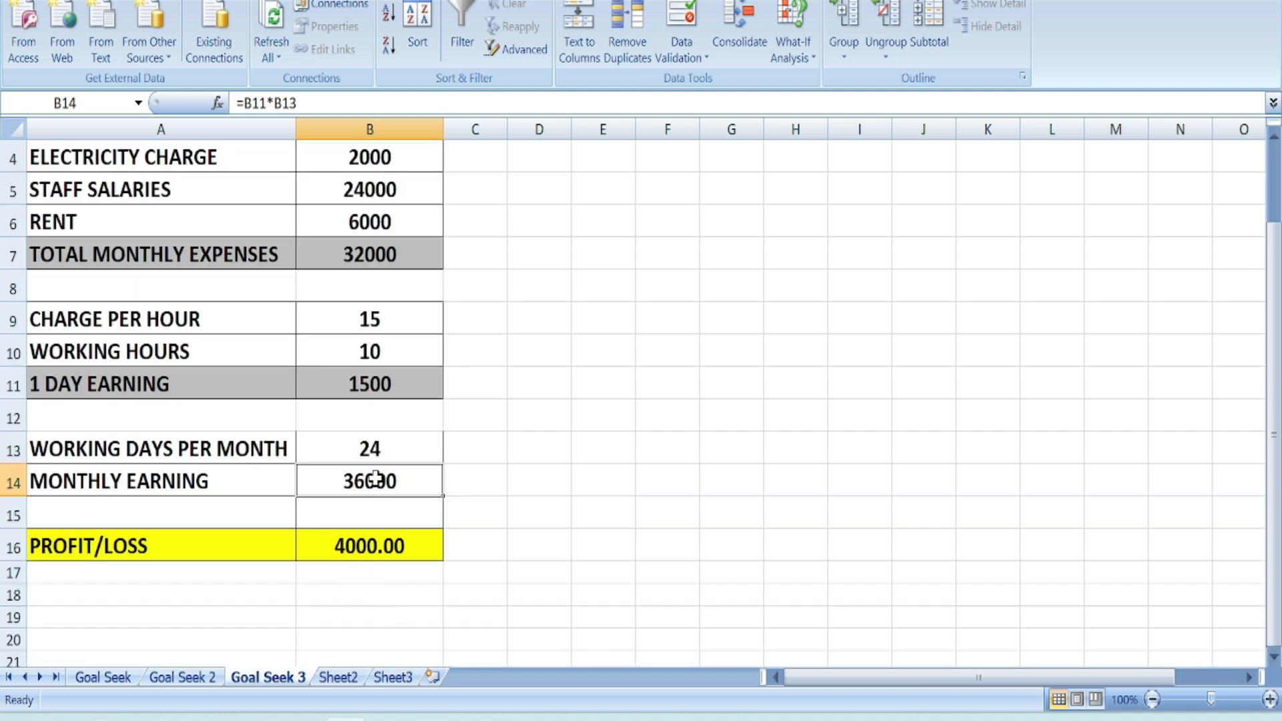
pyautogui.click(377, 549)
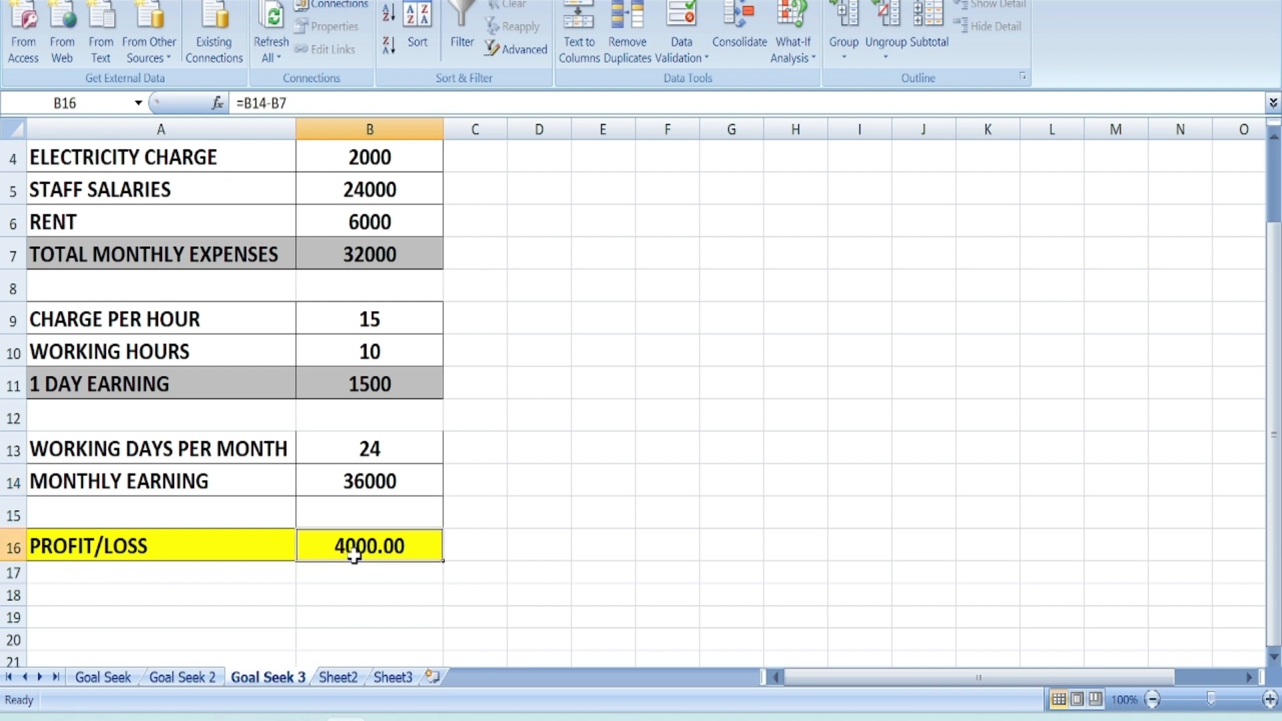
pyautogui.scroll(1, 372, 653)
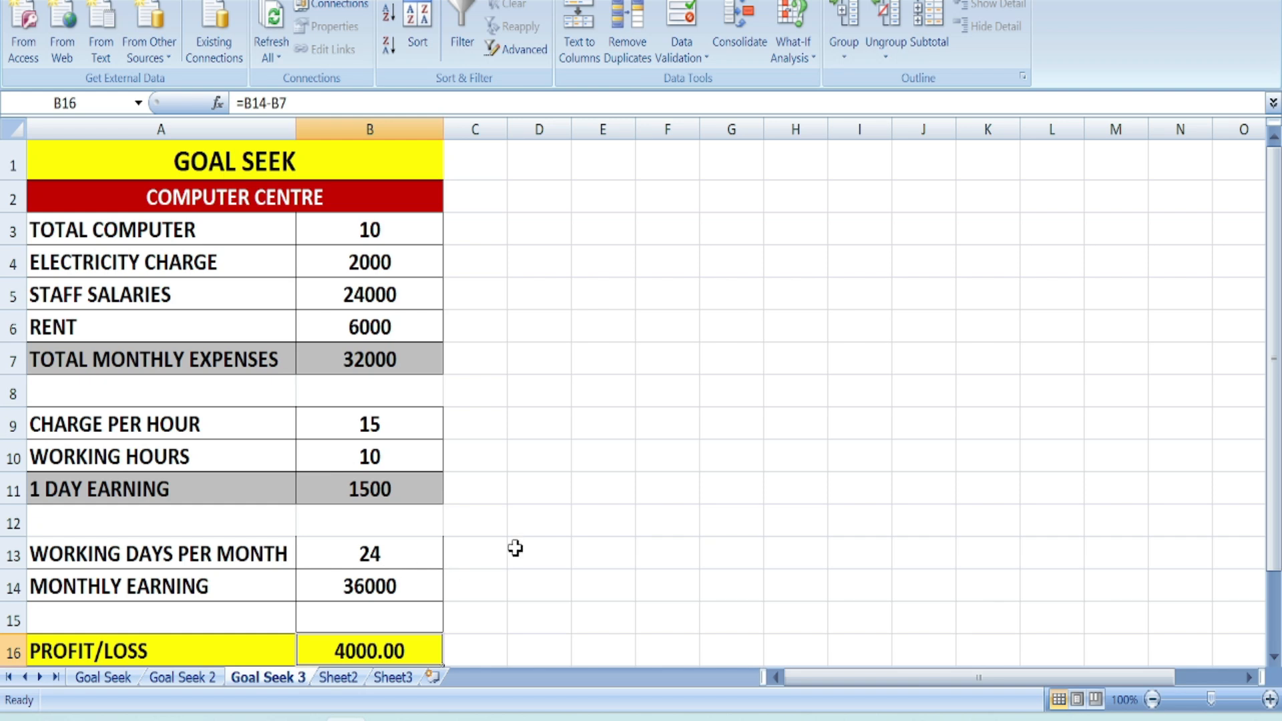
pyautogui.click(792, 48)
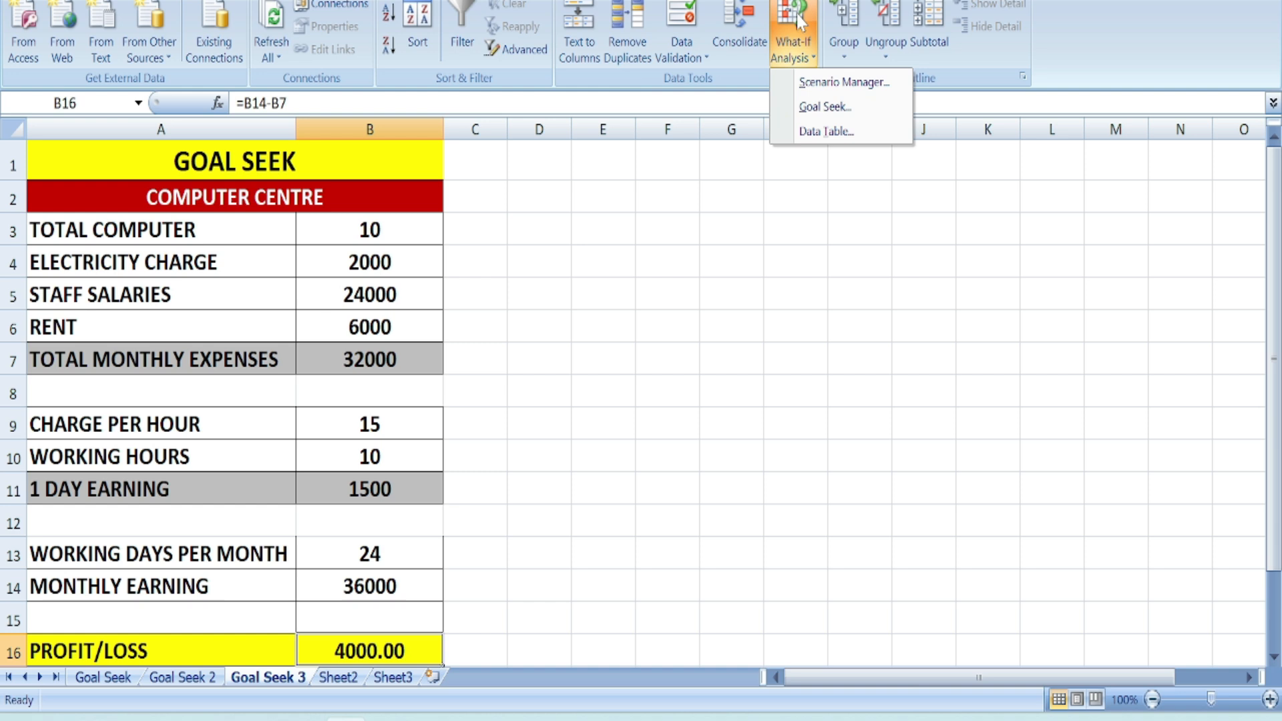
pyautogui.click(825, 106)
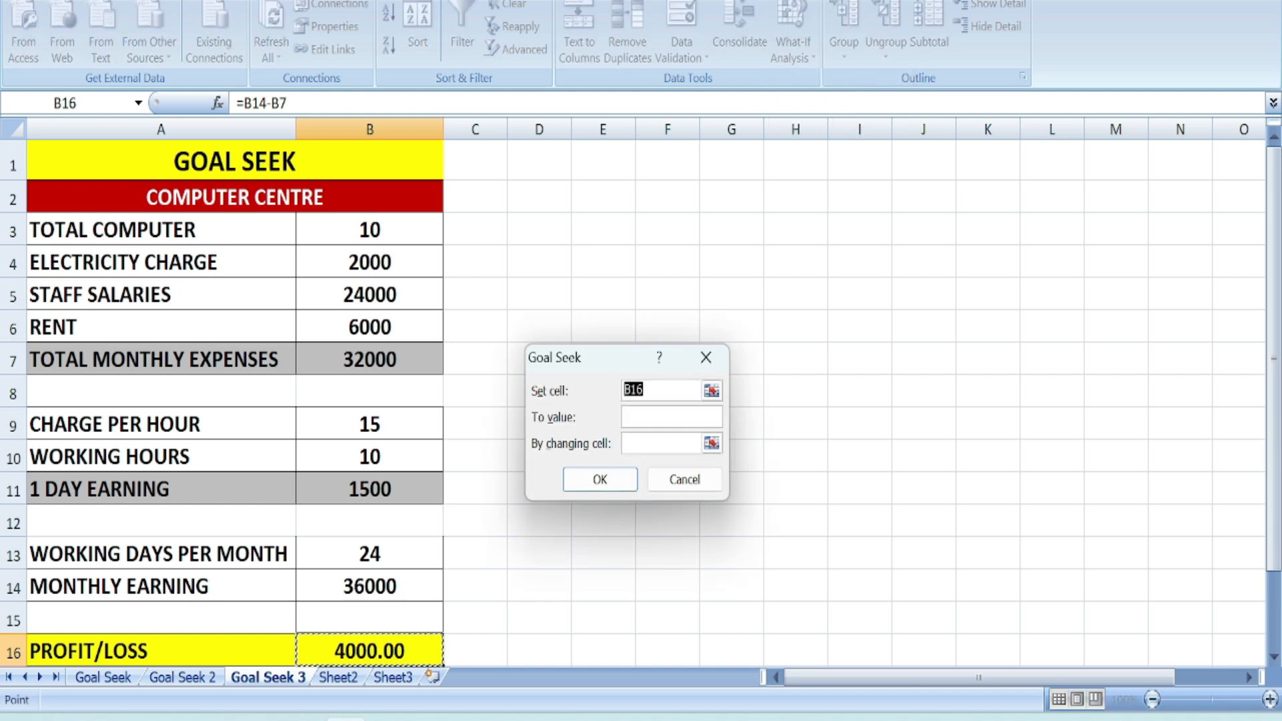
pyautogui.press('Escape')
pyautogui.scroll(-1, 386, 543)
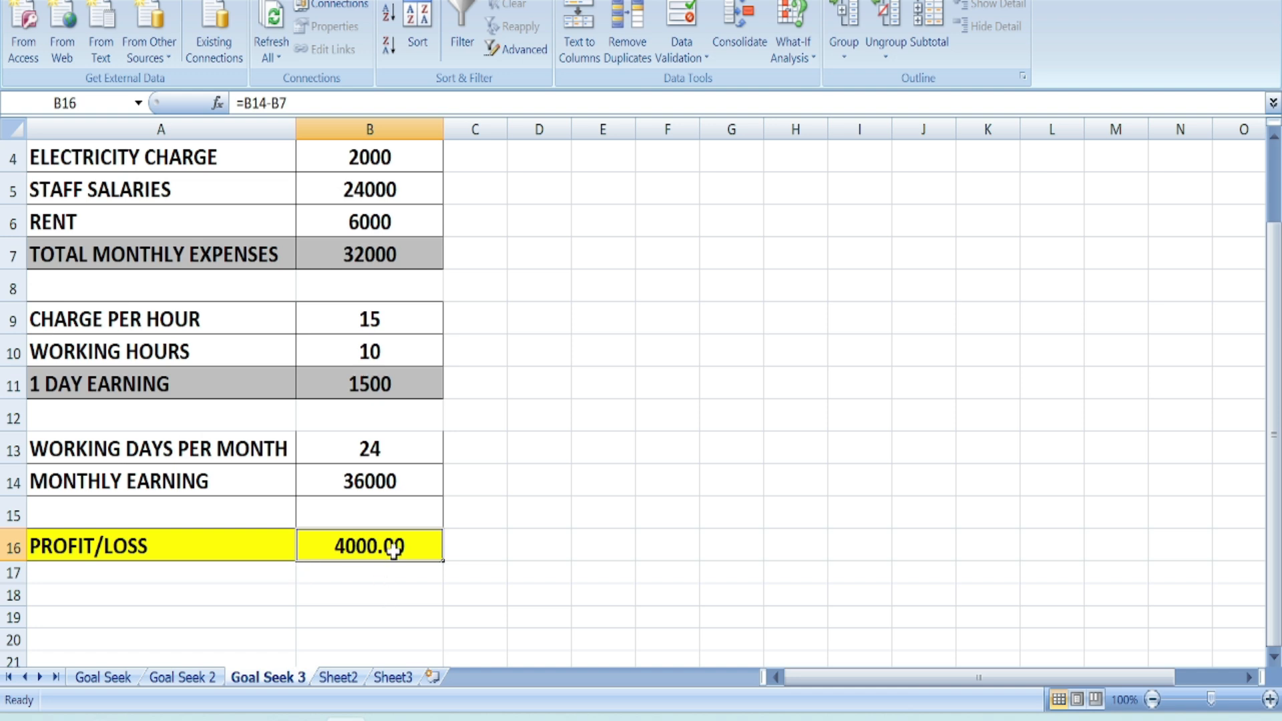
pyautogui.scroll(1, 667, 504)
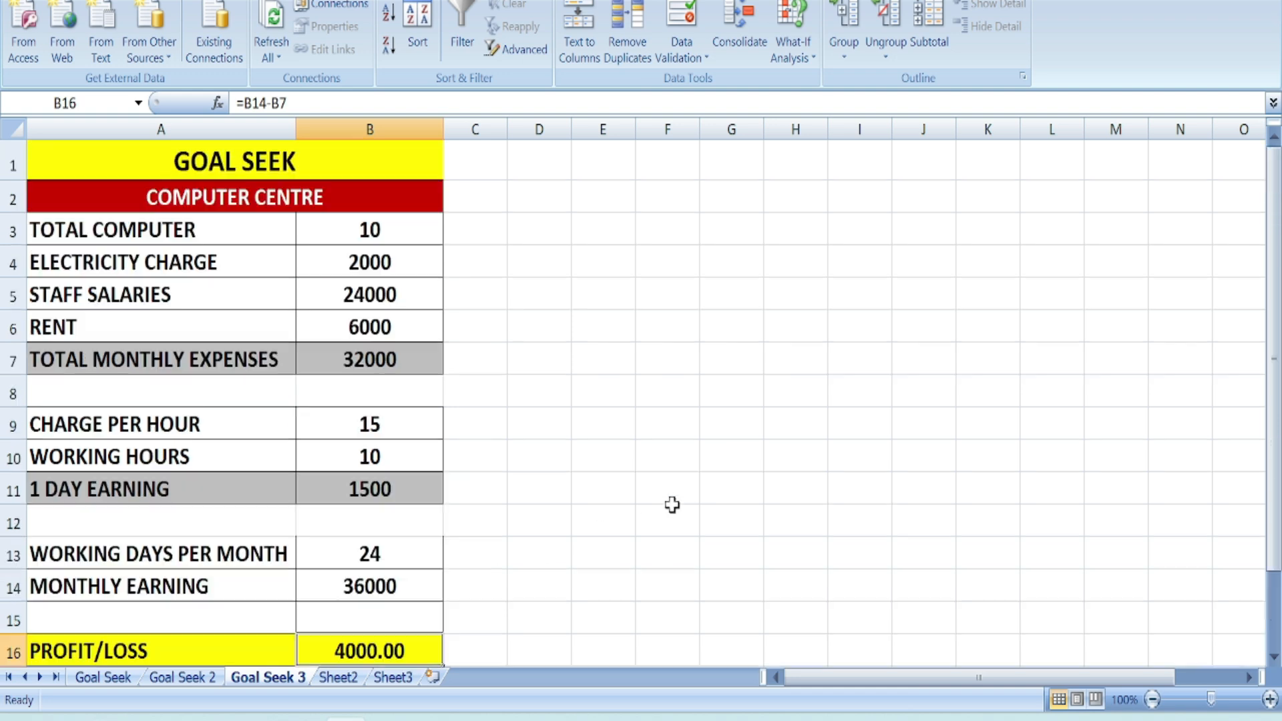
# Try Goal Seek on Profit/Loss in B16 with target 10000 by changing Charge Per Hour in B9, and discard the solution
pyautogui.click(789, 47)
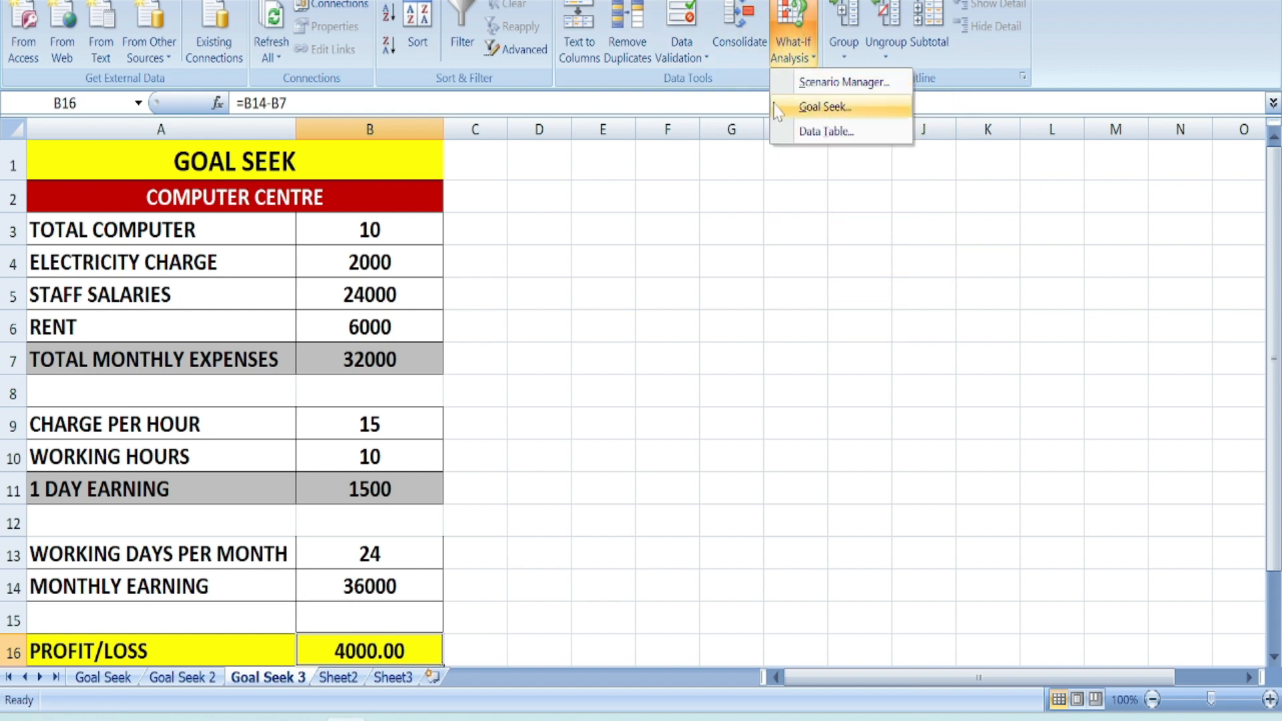
pyautogui.click(826, 107)
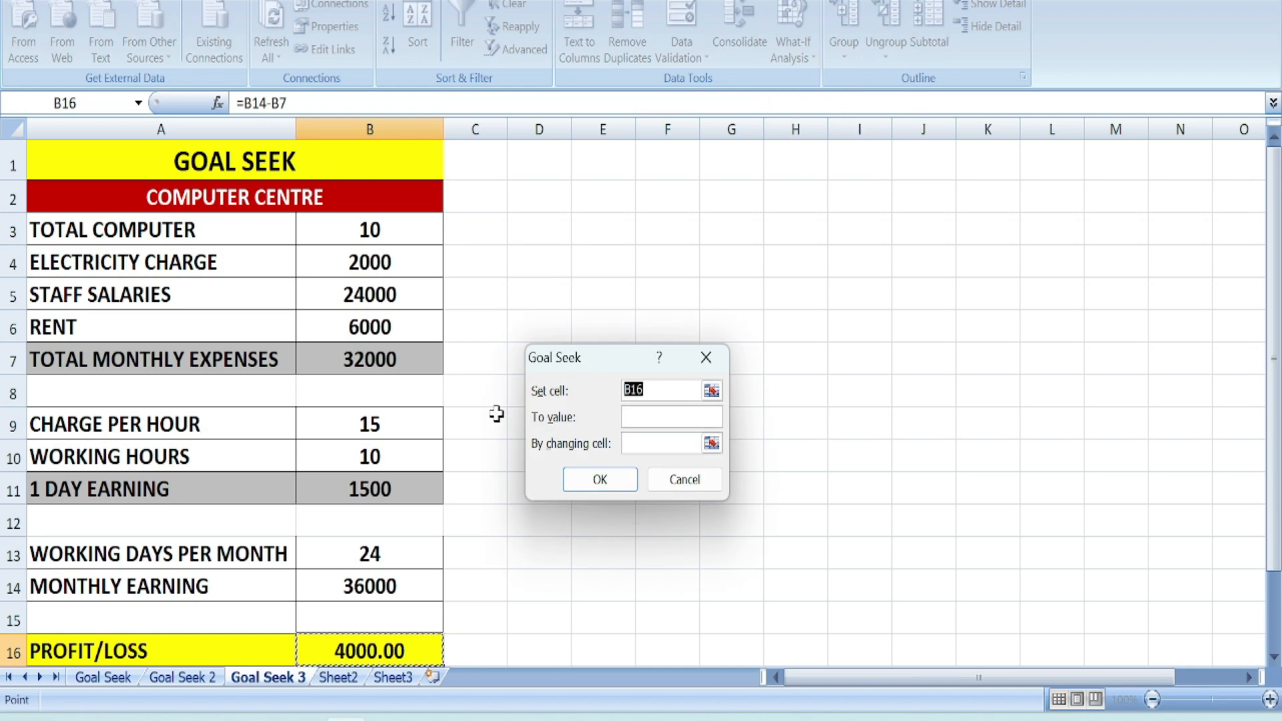
pyautogui.scroll(-2, 494, 409)
pyautogui.scroll(1, 561, 437)
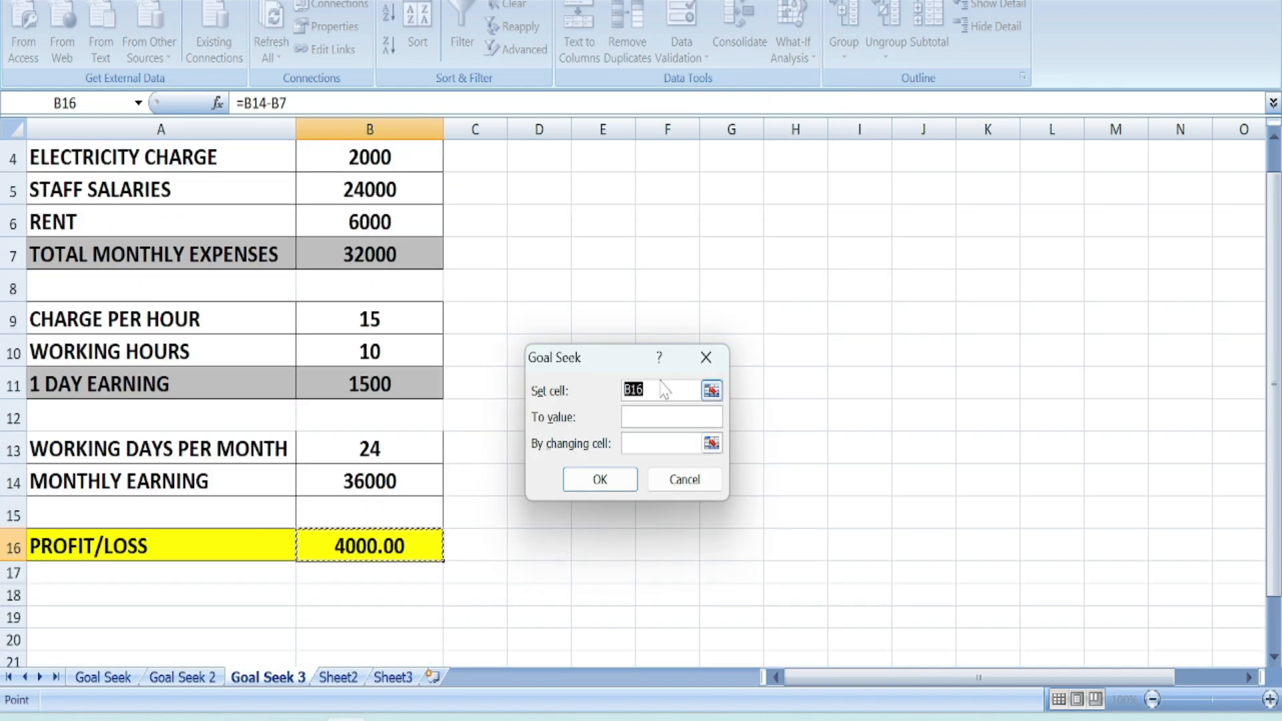
pyautogui.click(633, 420)
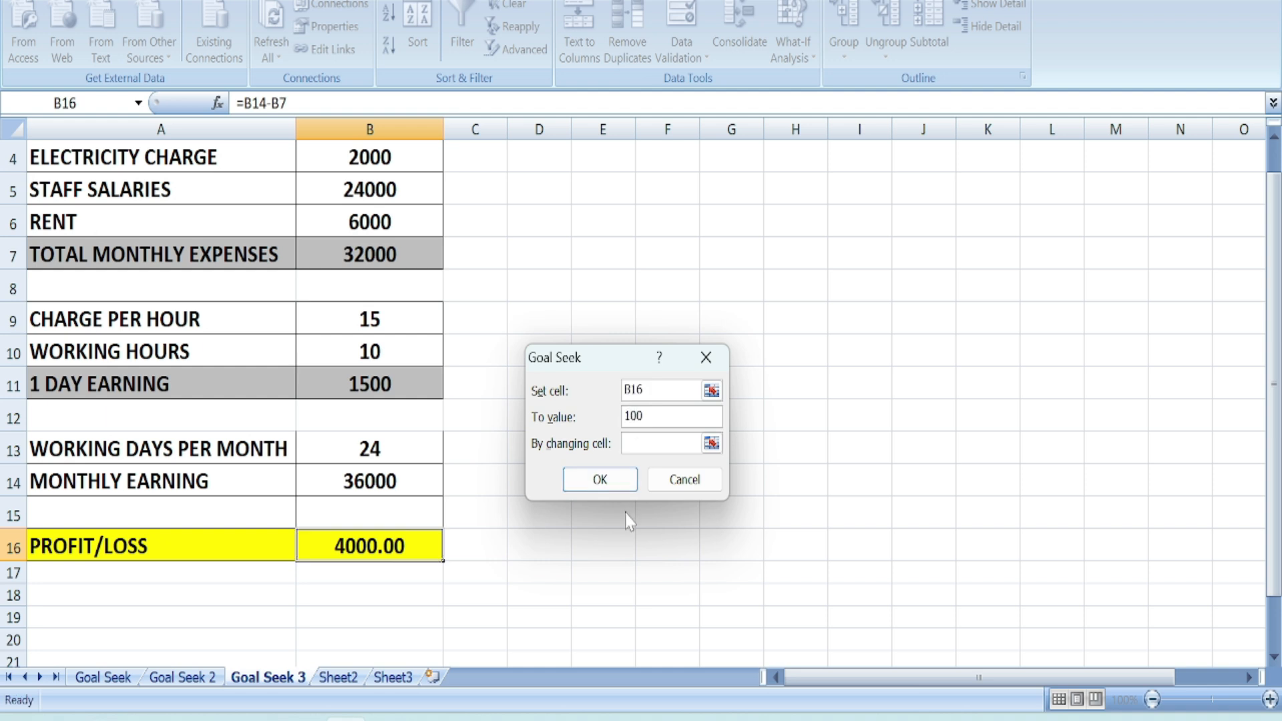
pyautogui.click(711, 443)
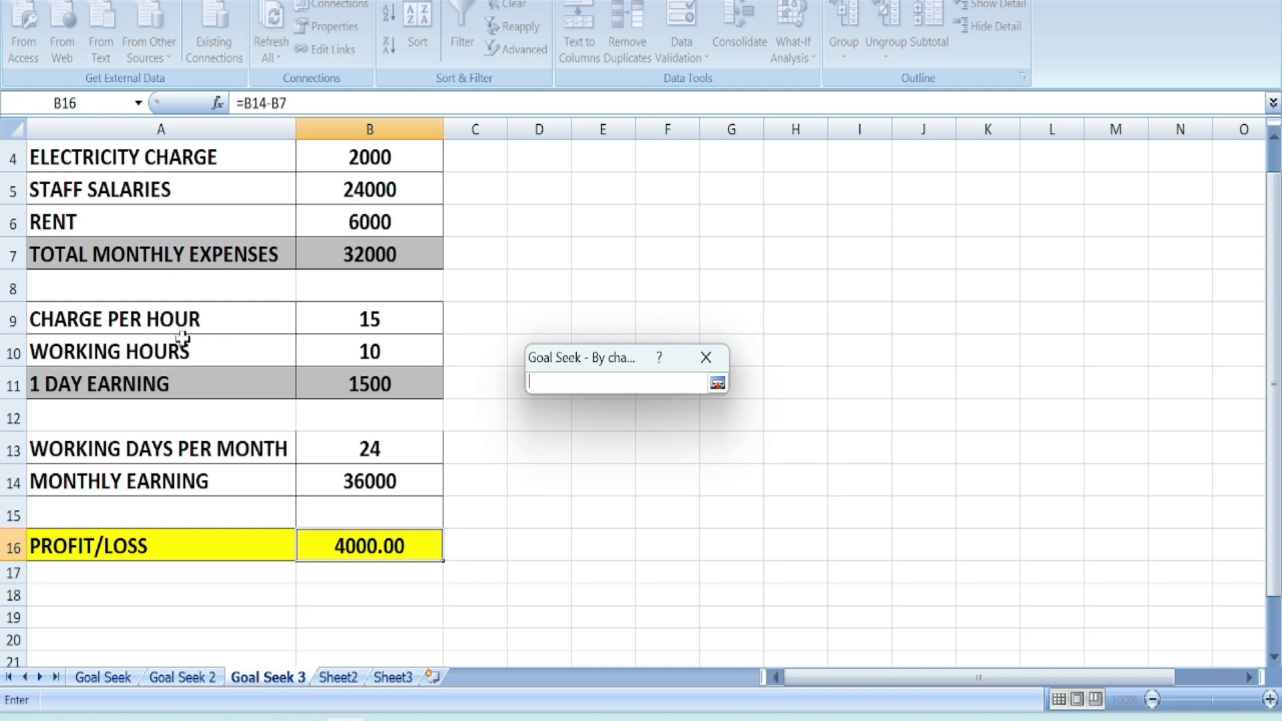
pyautogui.click(355, 318)
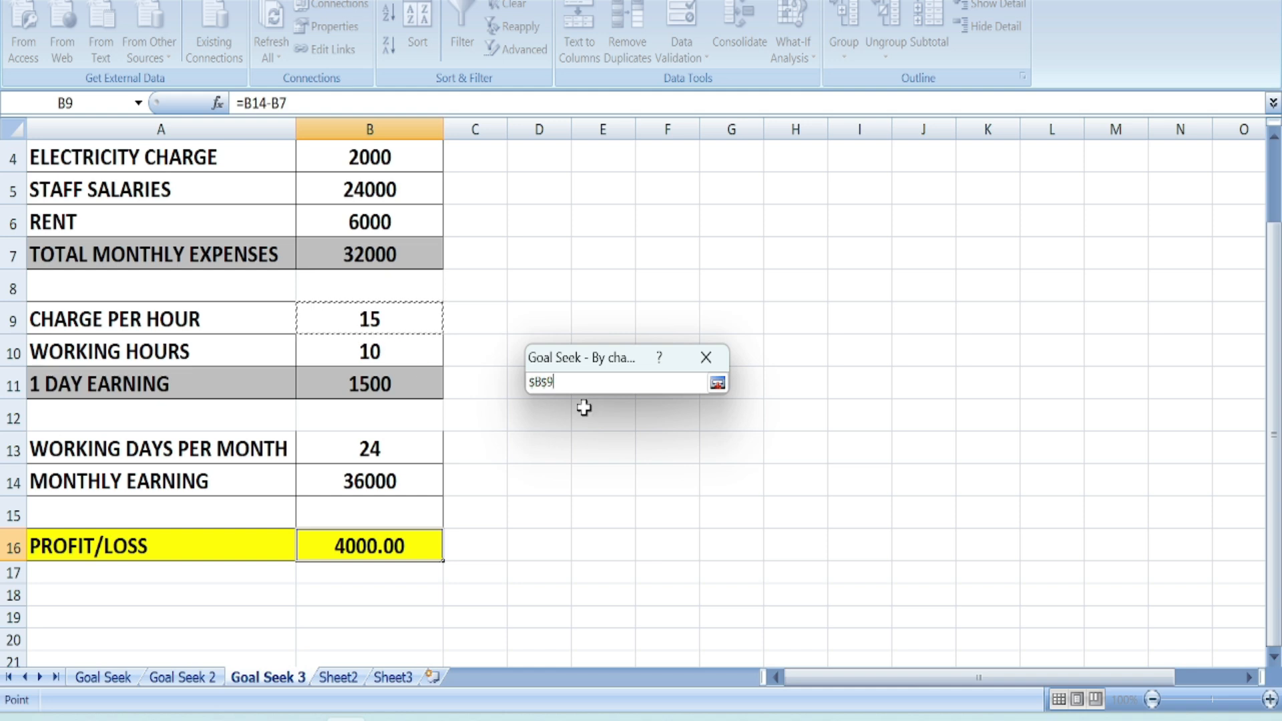
pyautogui.click(717, 384)
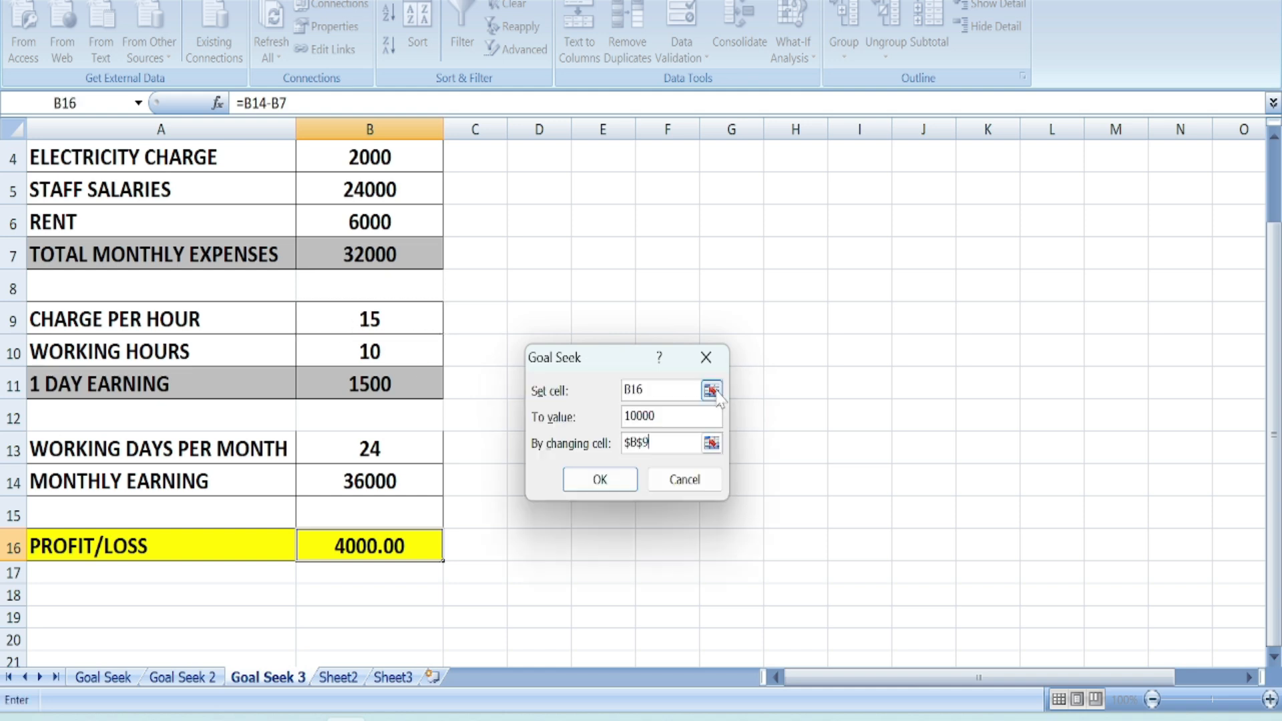
pyautogui.click(600, 480)
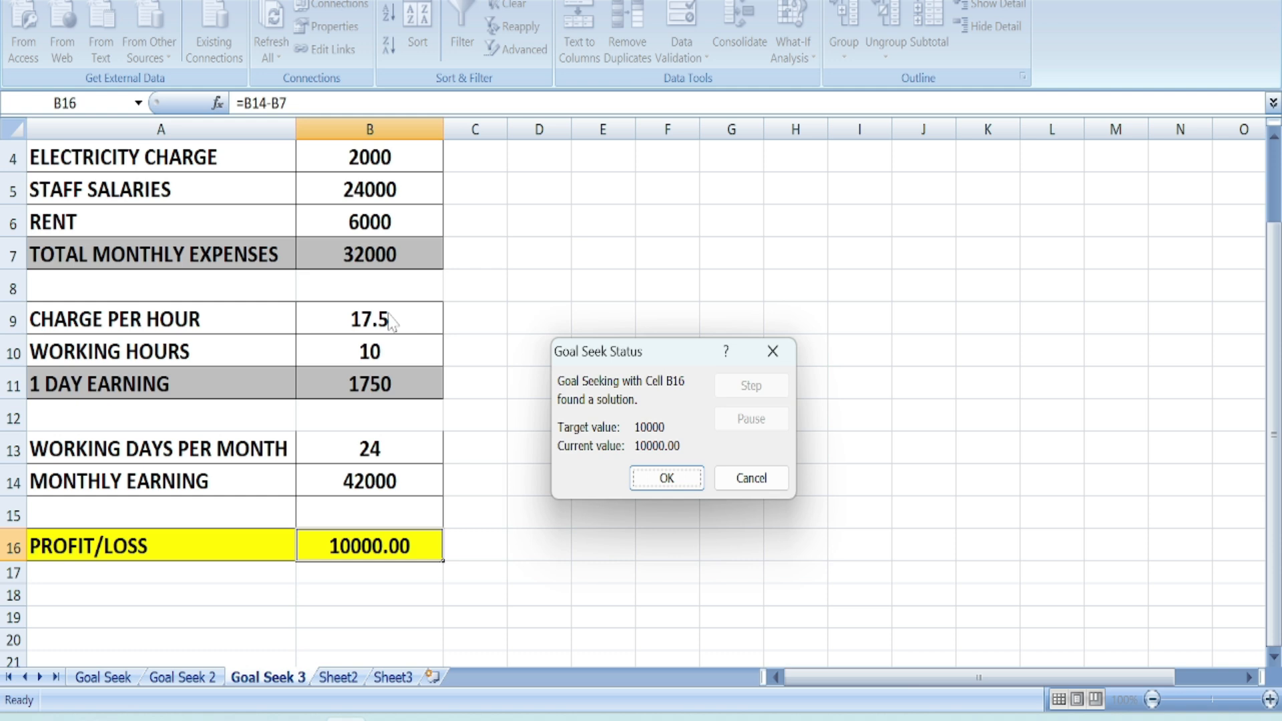
pyautogui.click(751, 478)
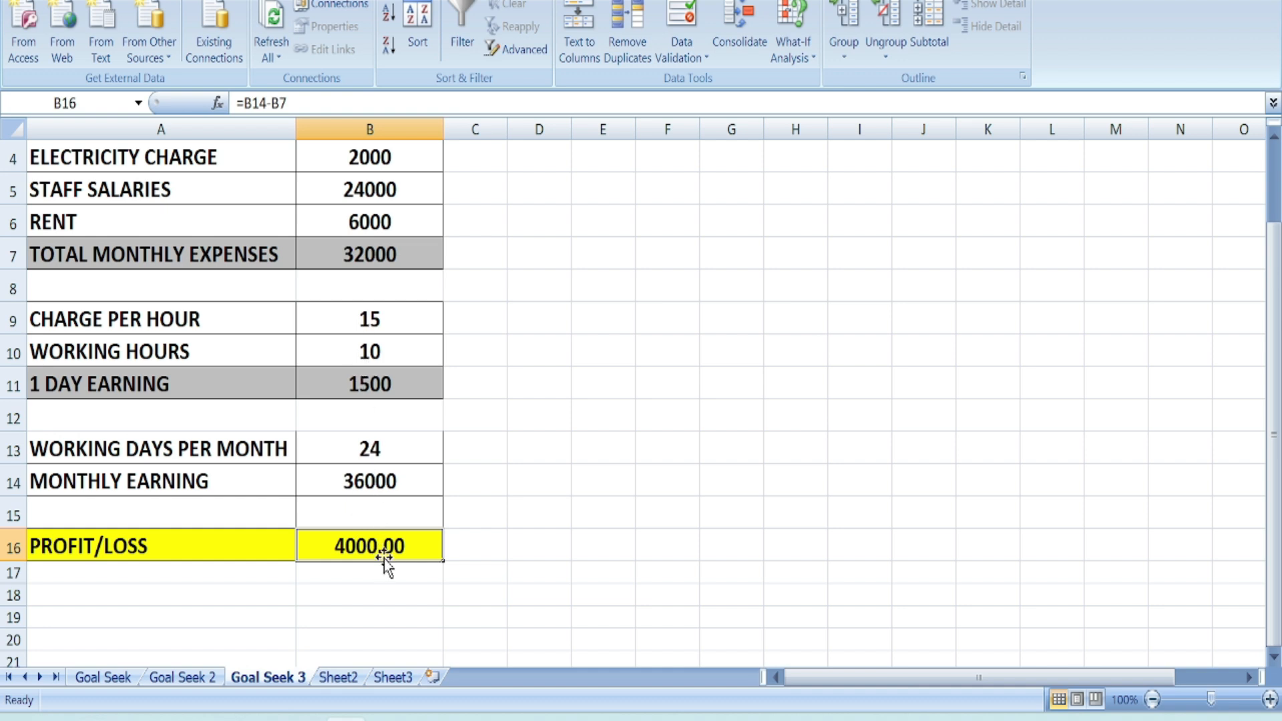
# Try Goal Seek on Profit/Loss in B16 with target 10000 by changing Working Hours in B10, and discard the solution
pyautogui.click(792, 37)
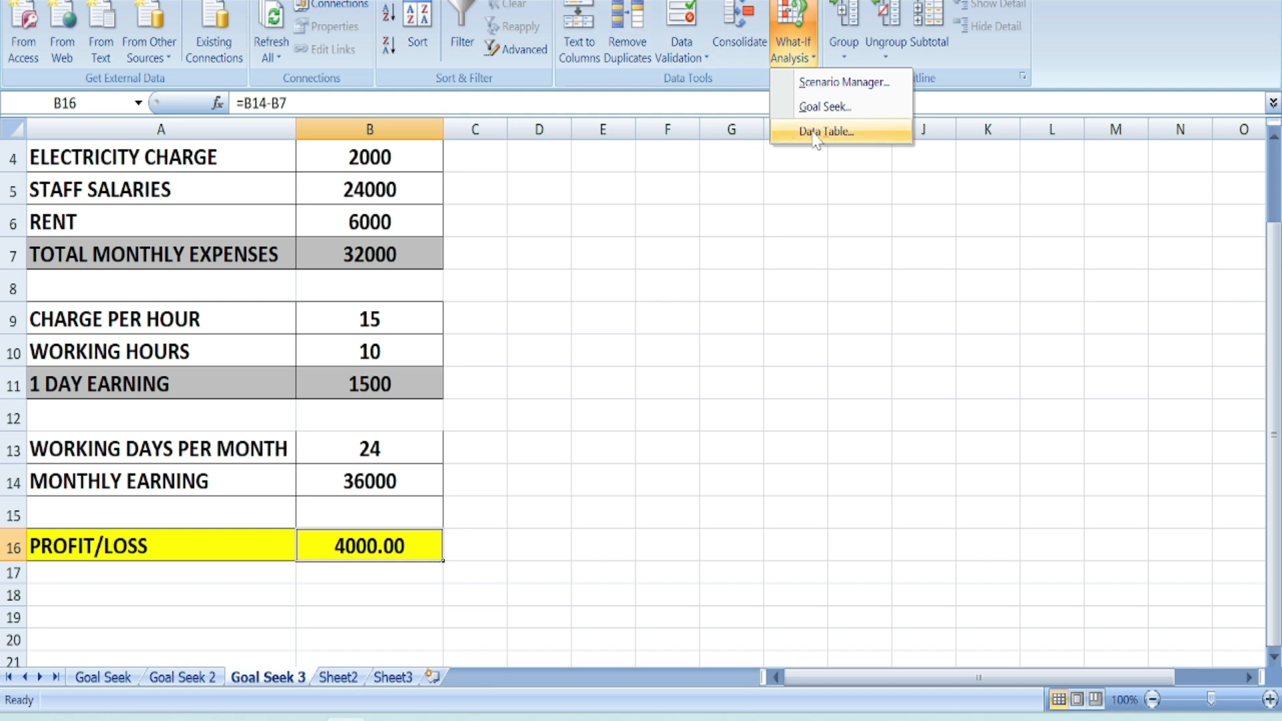
pyautogui.click(821, 106)
pyautogui.click(719, 414)
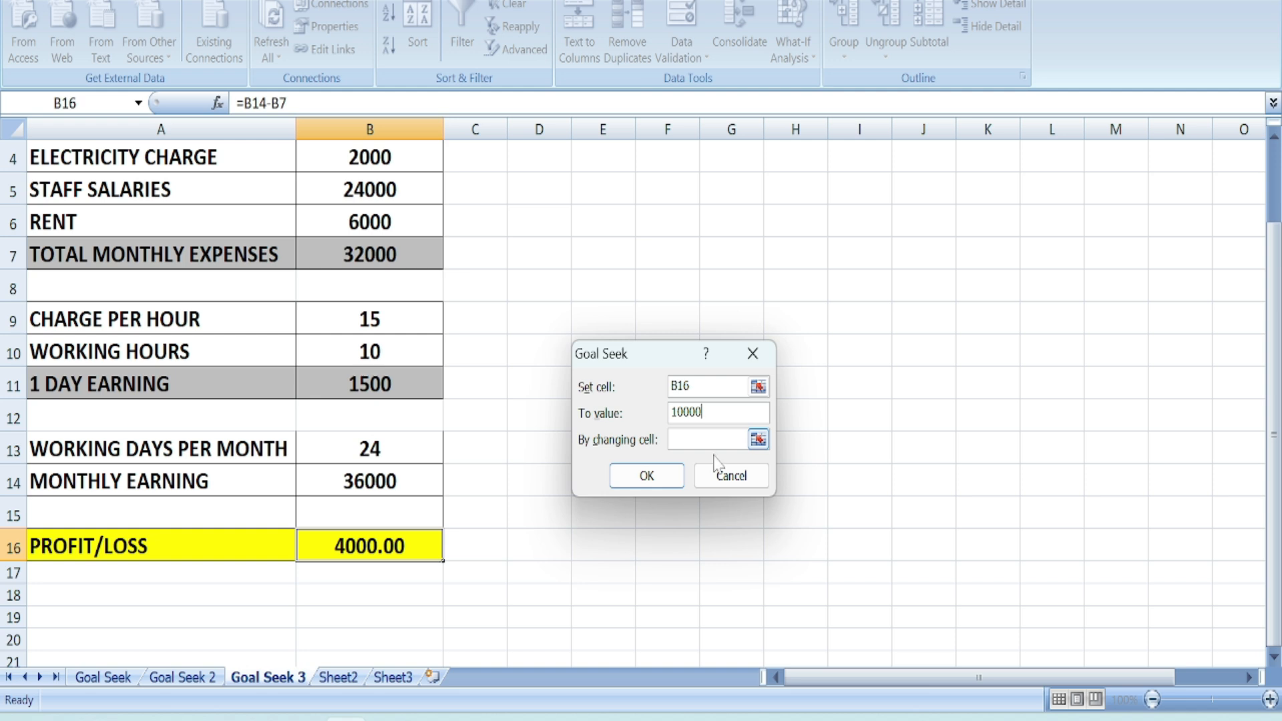
pyautogui.click(758, 440)
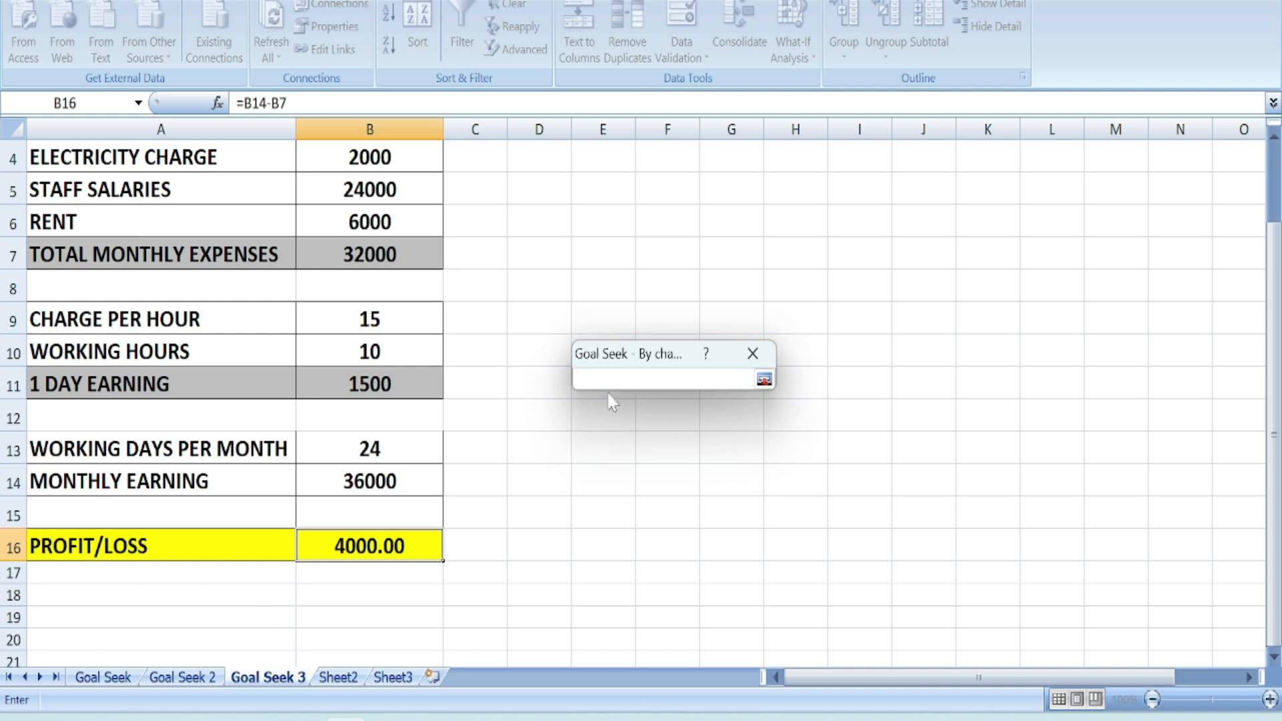
pyautogui.click(404, 354)
pyautogui.click(764, 379)
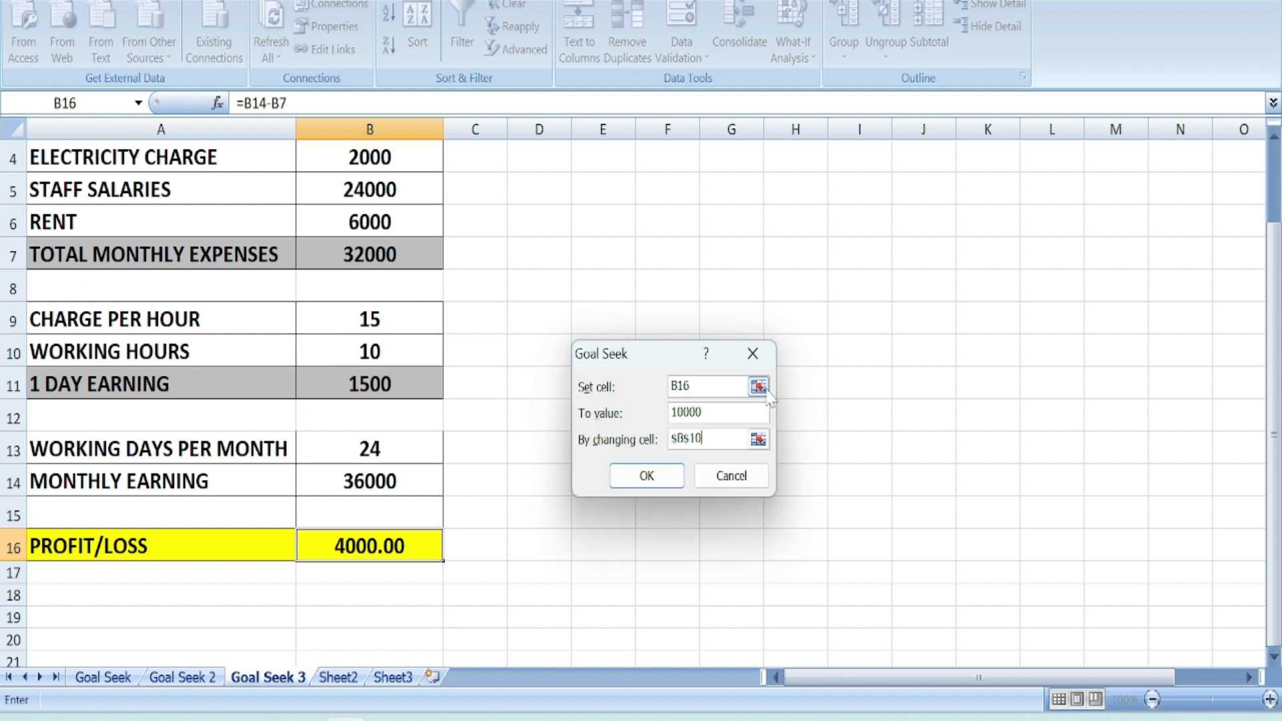
pyautogui.click(648, 476)
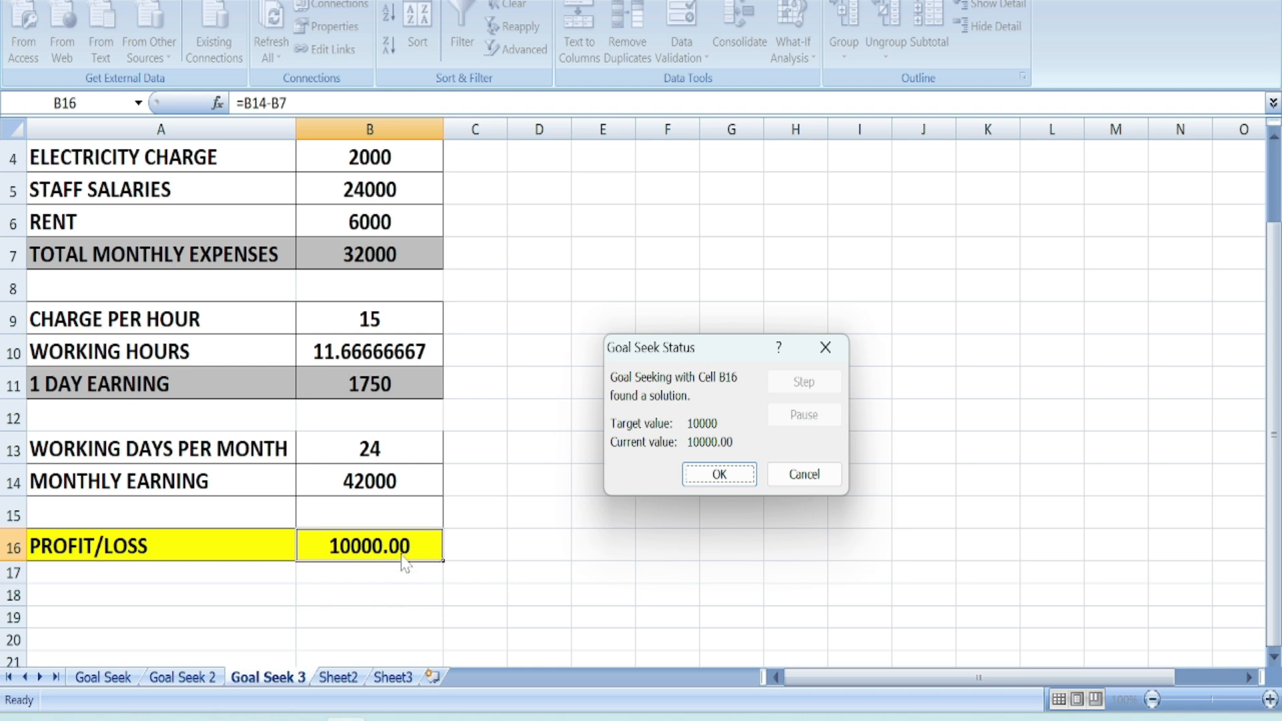
pyautogui.click(804, 474)
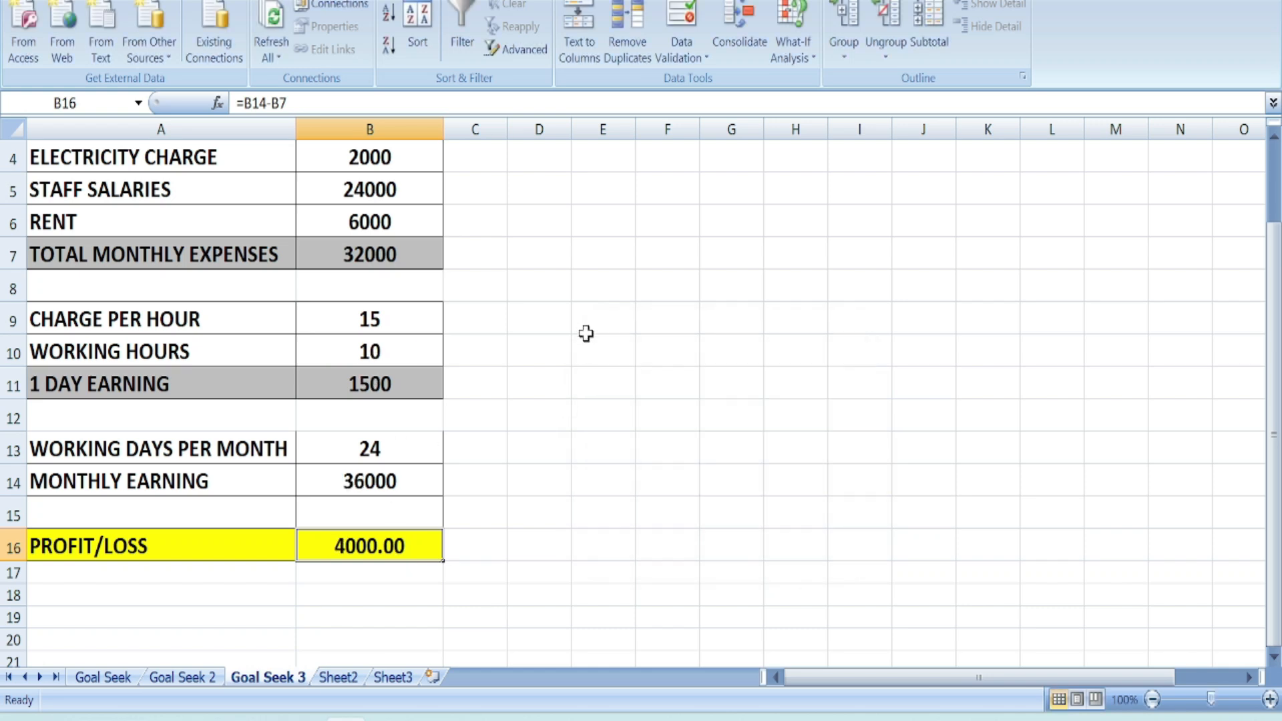